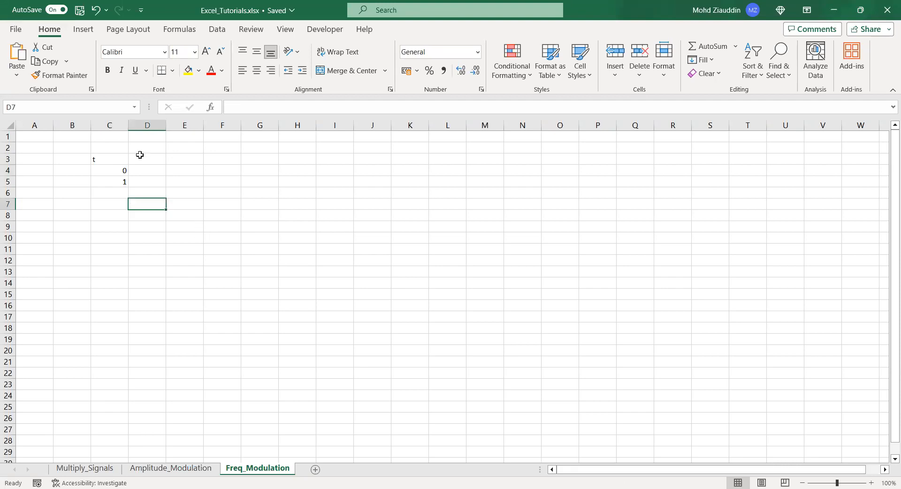
Step: Handwrite the frequency modulation equation fo = Ac Sin(wct + βSinwmt) over the empty cells around columns R to W
click(117, 170)
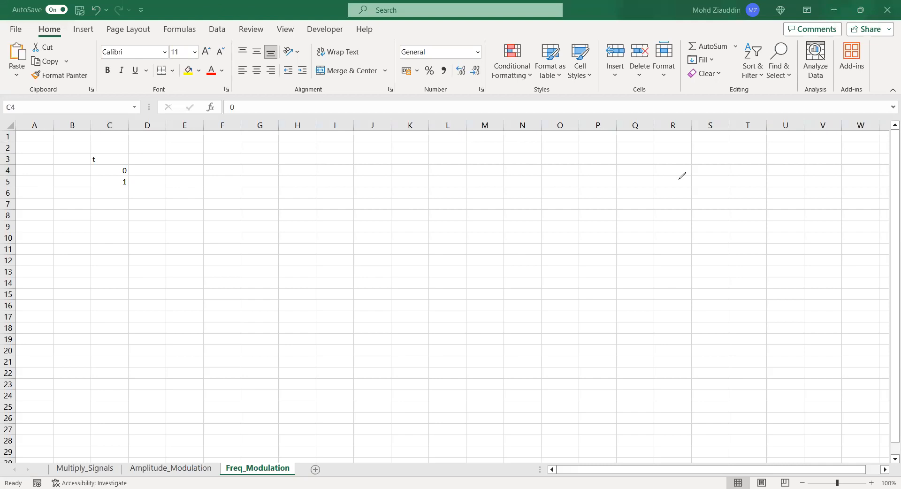
drag(670, 187, 672, 203)
drag(676, 201, 748, 189)
mouse_move(756, 168)
mouse_down()
mouse_move(761, 195)
mouse_move(772, 179)
mouse_move(782, 188)
mouse_move(794, 174)
mouse_move(818, 180)
mouse_move(874, 162)
mouse_move(871, 155)
mouse_move(875, 177)
mouse_up()
Step: Handwrite notes below the equation: wm → Message, wc → Carrier and wc >> wm
mouse_move(721, 244)
mouse_down()
mouse_move(740, 251)
mouse_move(834, 230)
mouse_up()
mouse_move(723, 278)
mouse_down()
mouse_move(755, 275)
mouse_move(755, 284)
mouse_up()
drag(761, 273, 843, 256)
mouse_move(770, 297)
mouse_down()
mouse_move(761, 317)
mouse_move(827, 287)
mouse_move(855, 293)
mouse_up()
Step: Handwrite the definition of β as the FM modulation index, equal to Δf/fm, below the other notes
mouse_move(772, 343)
mouse_down()
mouse_move(771, 362)
mouse_move(782, 353)
mouse_up()
mouse_move(789, 346)
mouse_down()
mouse_move(853, 315)
mouse_move(870, 319)
mouse_up()
mouse_move(824, 351)
mouse_down()
mouse_move(826, 361)
mouse_move(823, 348)
mouse_move(835, 358)
mouse_move(859, 348)
mouse_up()
mouse_move(862, 341)
mouse_down()
mouse_move(875, 332)
mouse_move(881, 343)
mouse_up()
drag(796, 399, 808, 399)
mouse_move(795, 402)
mouse_down()
mouse_move(839, 384)
mouse_move(844, 393)
mouse_up()
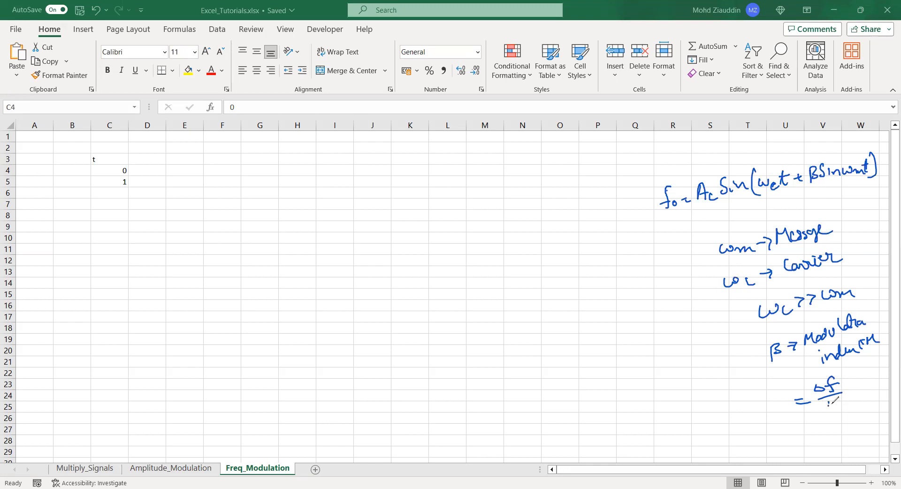
mouse_move(831, 403)
mouse_down()
mouse_move(826, 413)
mouse_move(849, 410)
mouse_up()
Step: Extend the t series from C4:C5 down to C146 so it runs from 0 to 142
click(104, 170)
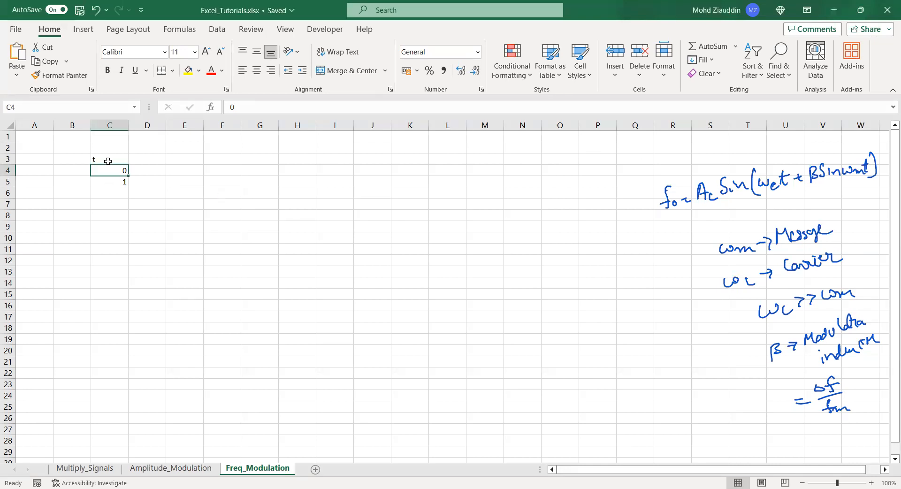
drag(106, 169, 124, 229)
drag(112, 444, 113, 445)
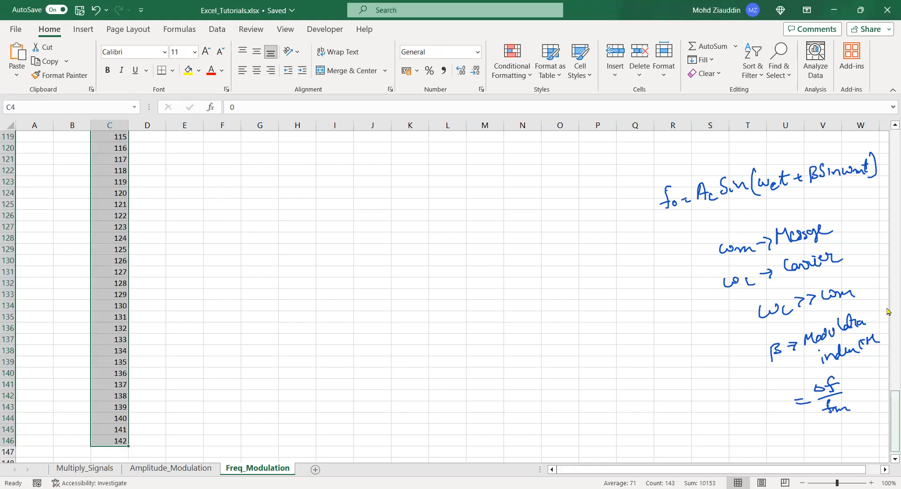
Step: Enter the amplitude 1 in D2 and the column header fm in D3
scroll(888, 312, up, 20)
click(146, 160)
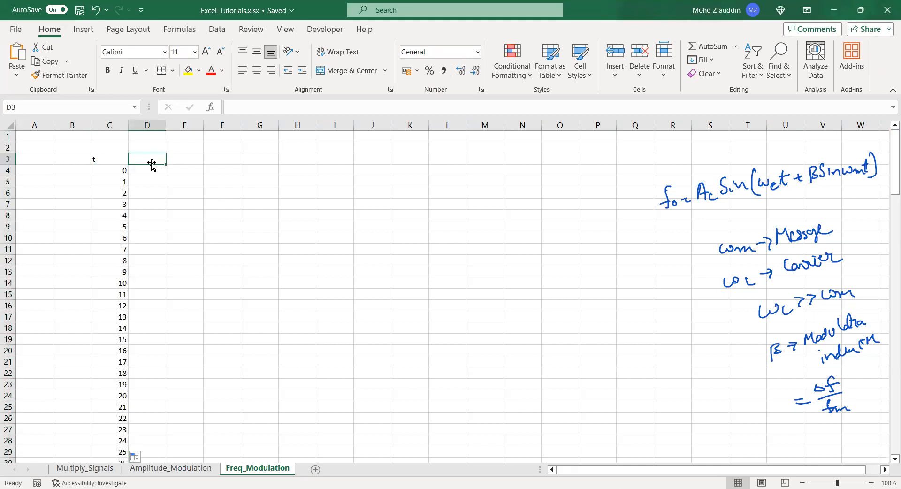
click(141, 137)
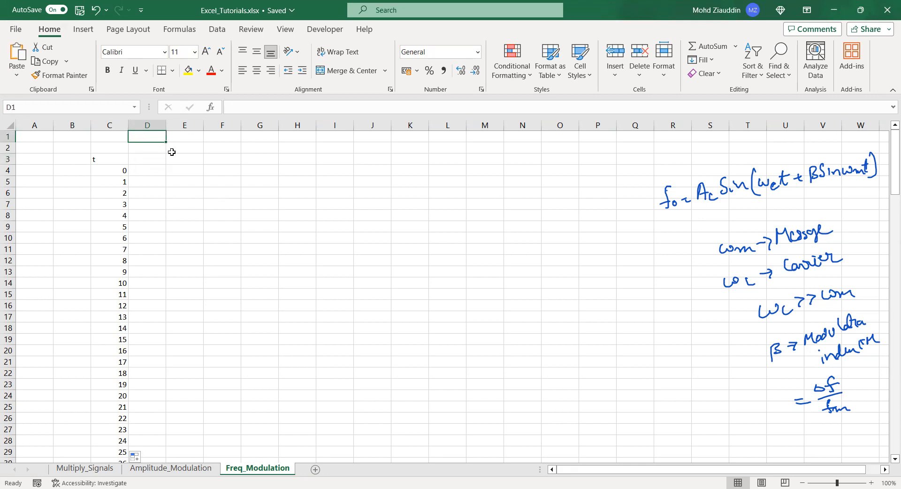
click(149, 148)
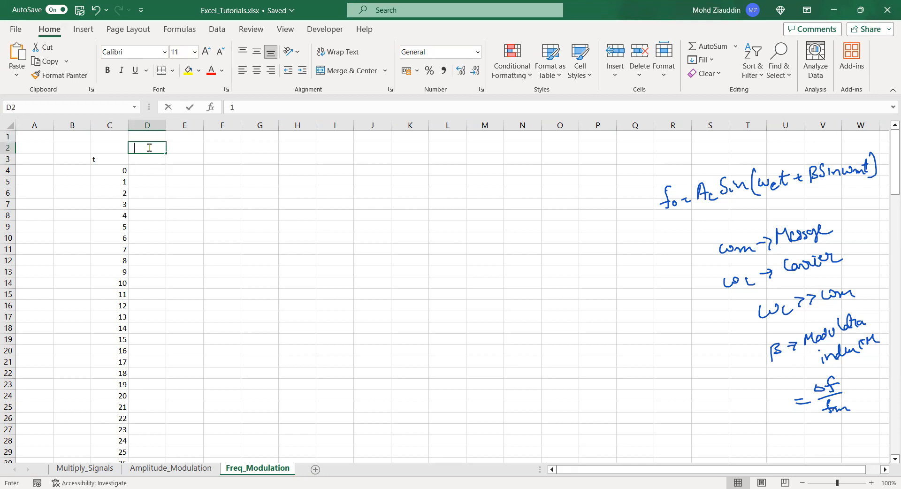
text(1)
key(Return)
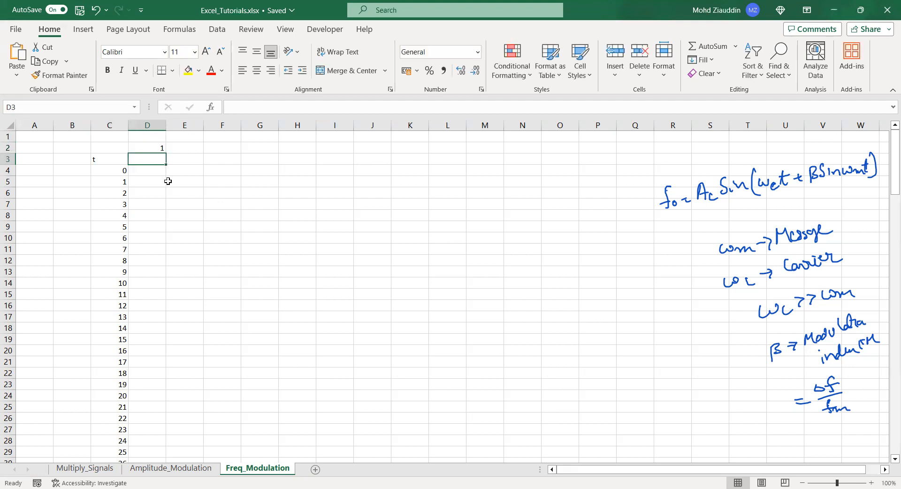
text(sin)
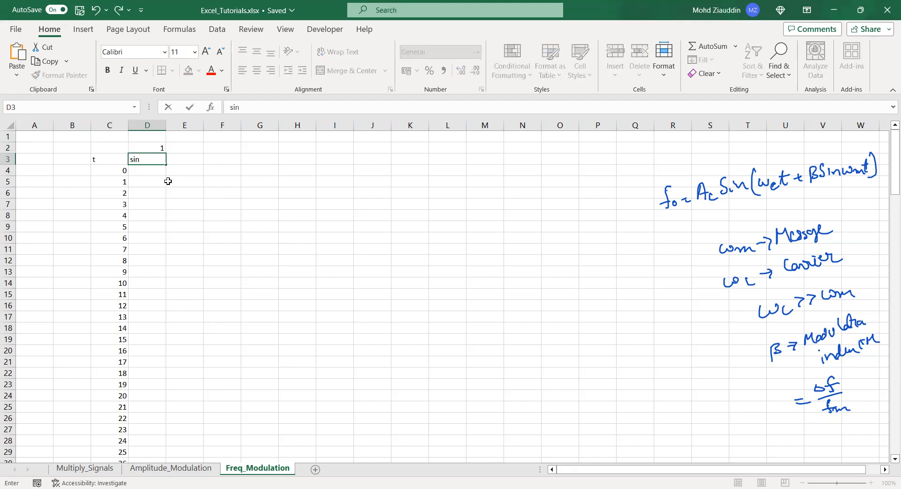
key(BackSpace)
key(BackSpace)
text(m)
key(BackSpace)
key(BackSpace)
text(fm)
Step: Enter the message formula =D$2*SIN(2*PI()/100*C4) in D4 and fill it down to D146
click(157, 171)
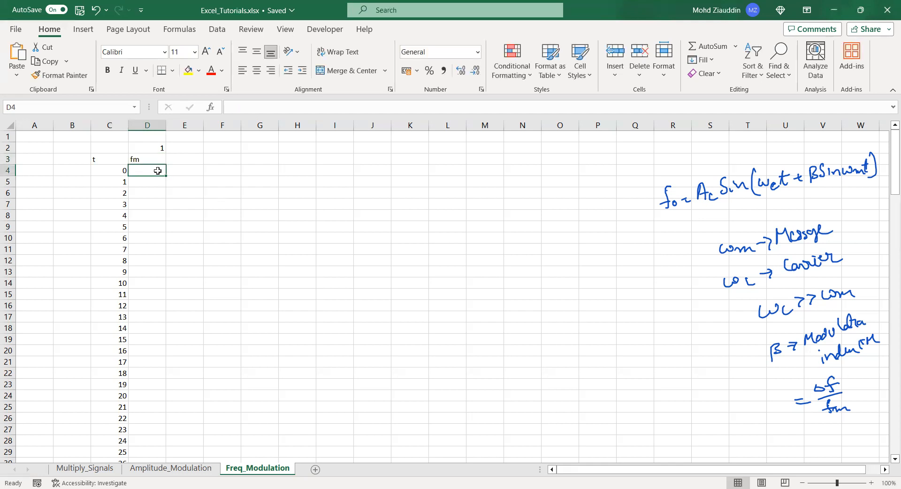
text(=s)
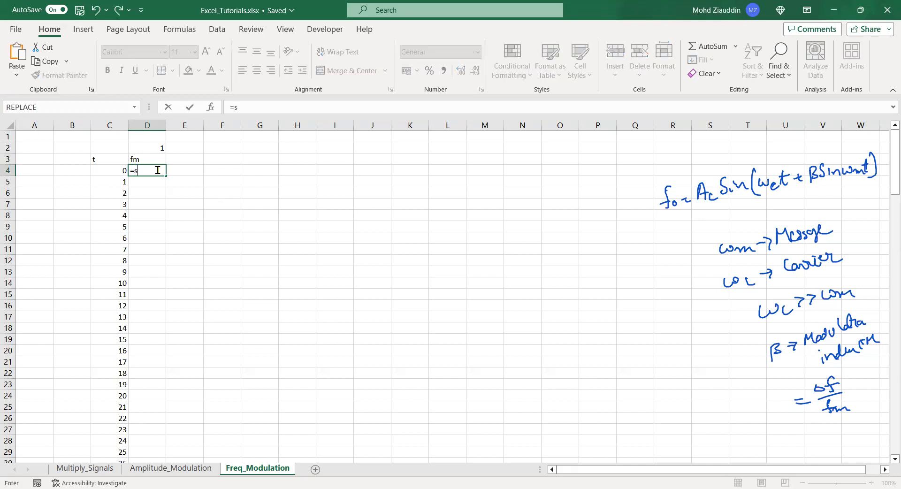
text(in)
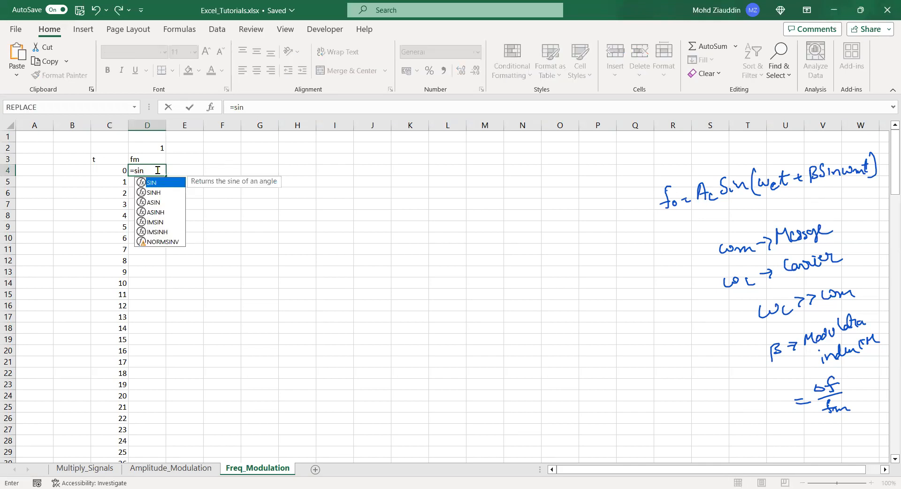
key(BackSpace)
key(BackSpace)
key(BackSpace)
click(160, 149)
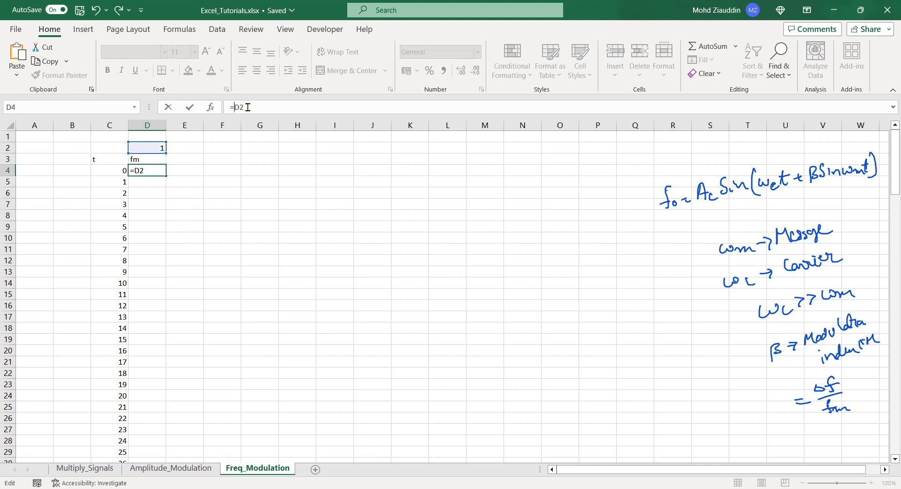
text($)
click(262, 110)
text(*sin(2)
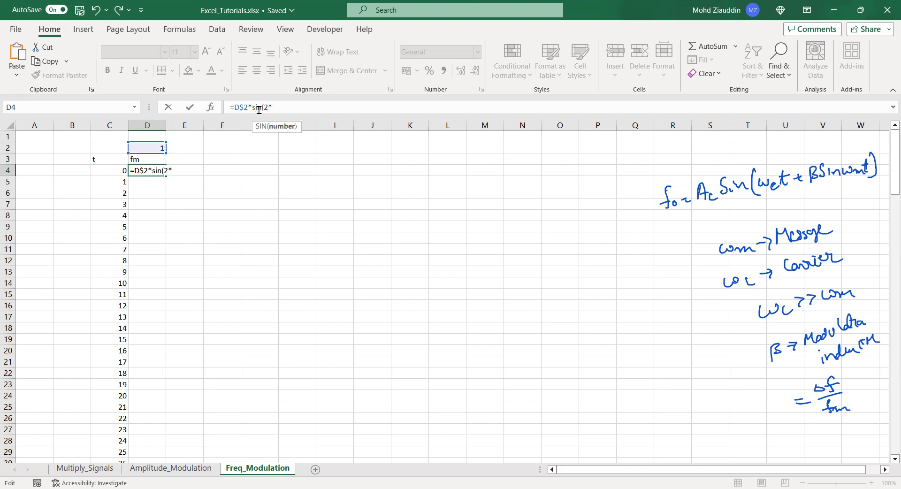
text(*pi()/100))
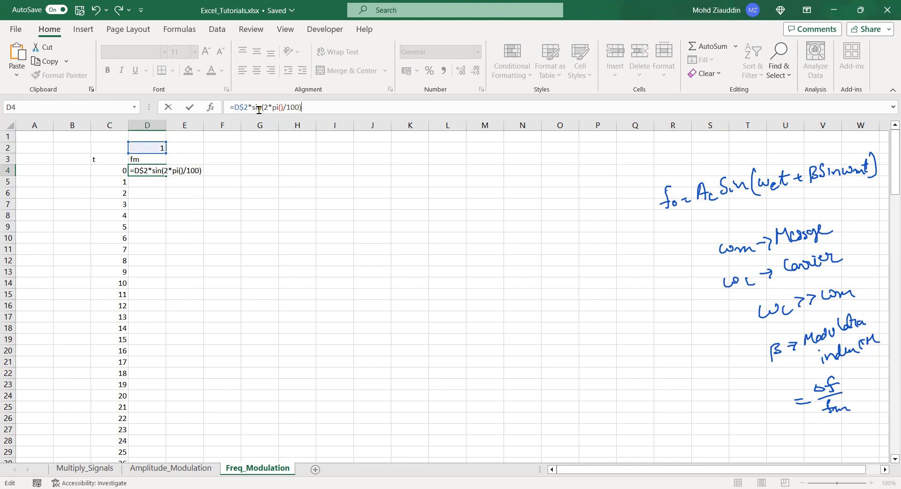
key(BackSpace)
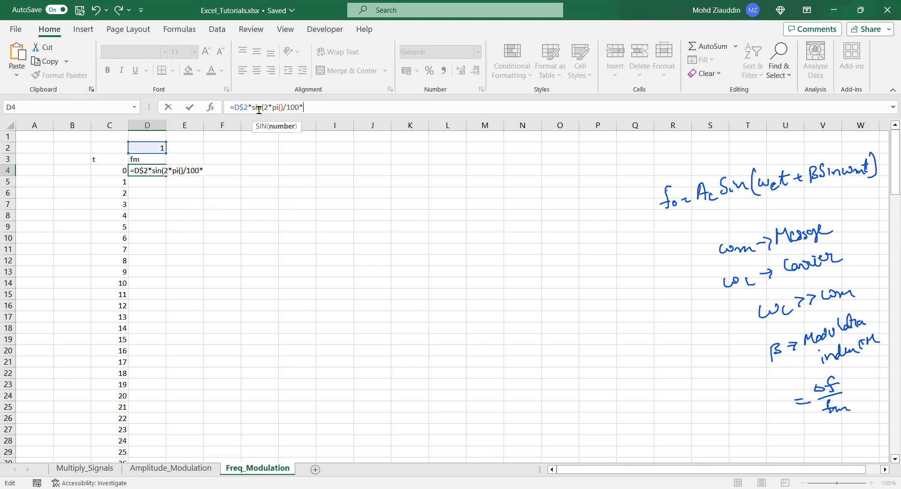
click(121, 171)
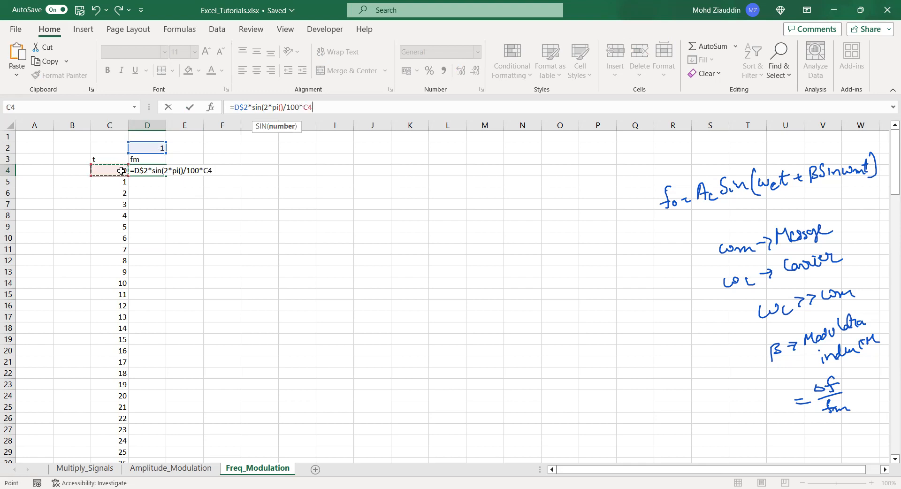
key(Return)
click(148, 170)
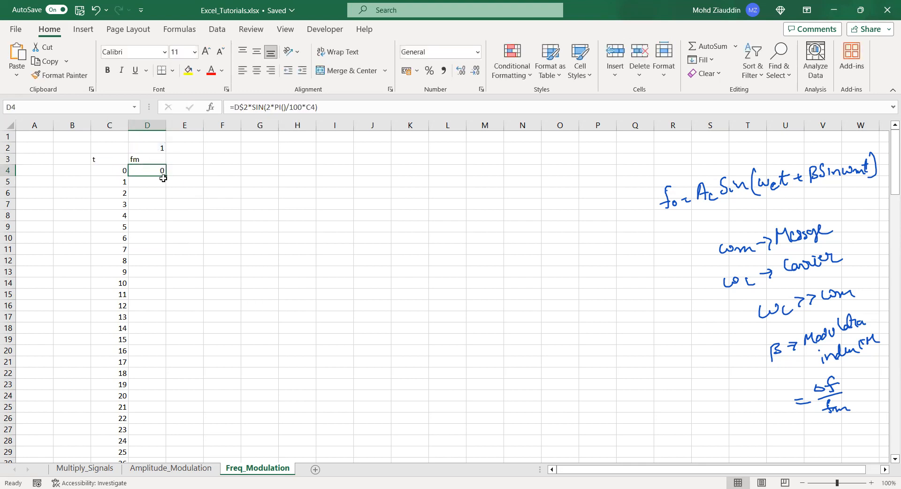
drag(163, 180, 150, 440)
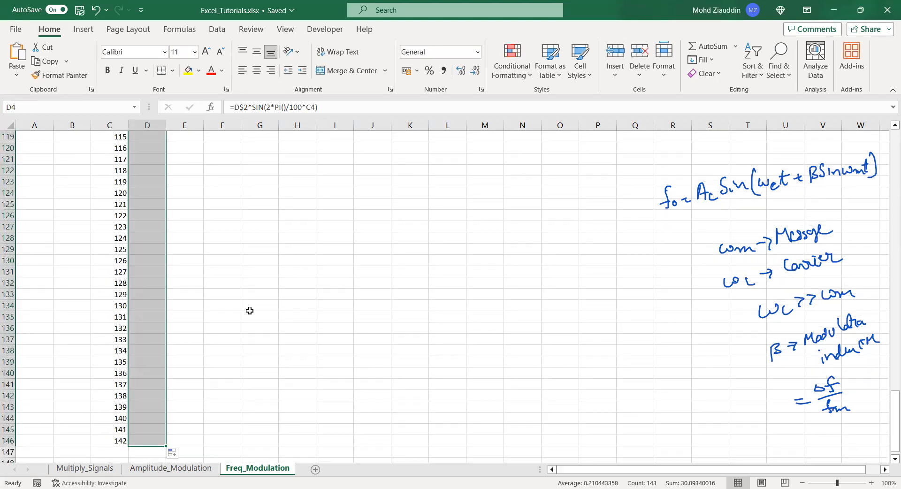
Step: Insert a line chart of the fm values in D4:D146 and place it beside the handwritten notes, starting at row 10
click(84, 30)
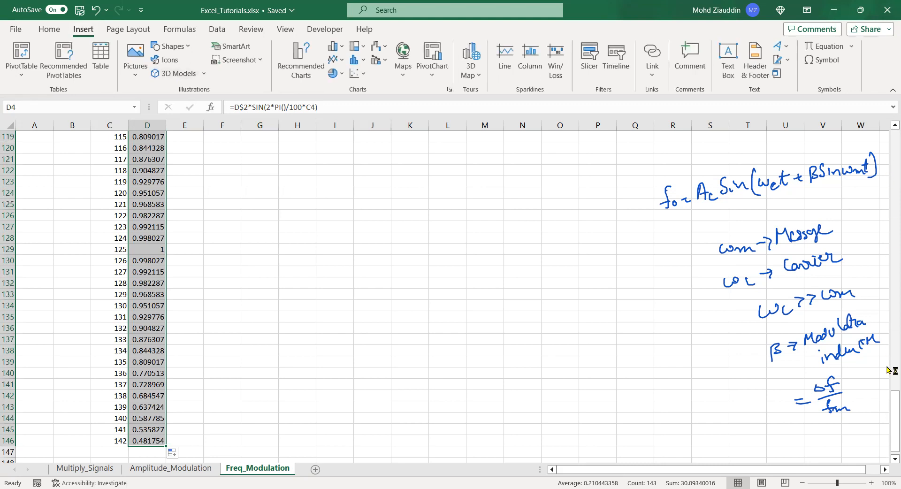
drag(891, 403, 888, 130)
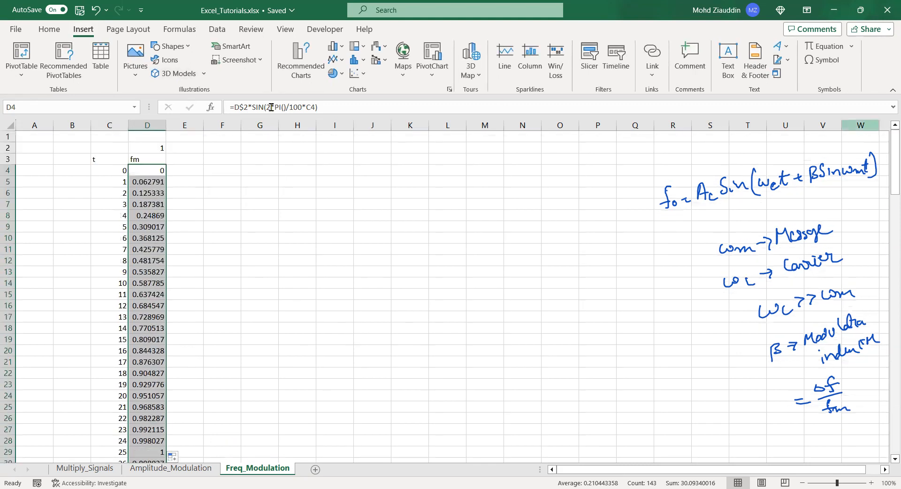
click(335, 62)
click(344, 99)
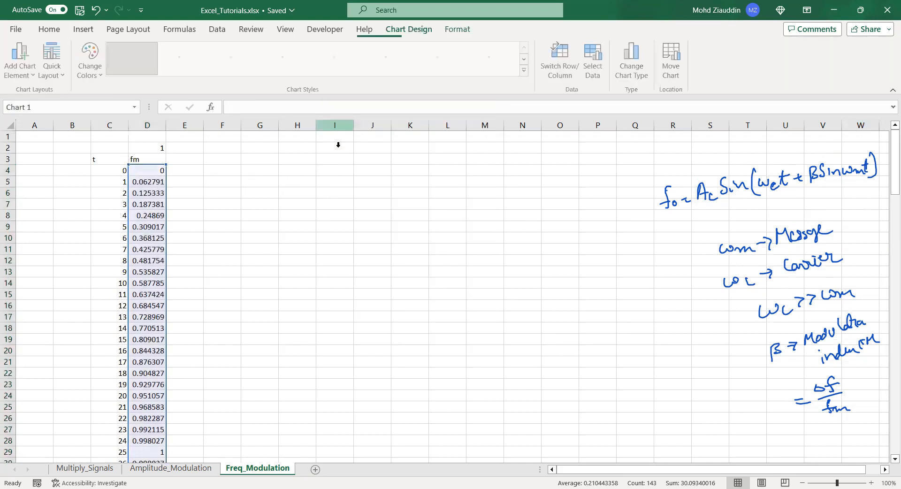
drag(469, 228, 539, 241)
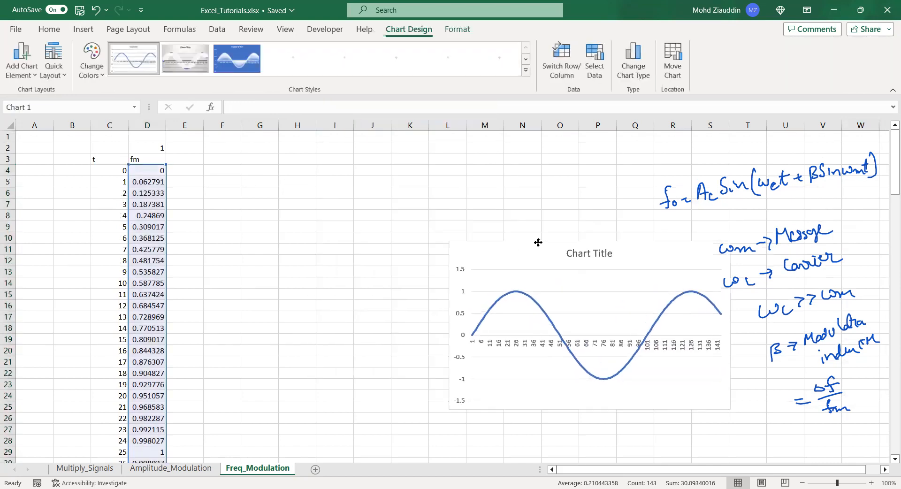
Step: Enter the amplitude 1 in E2 and the column header fc in E3
click(190, 149)
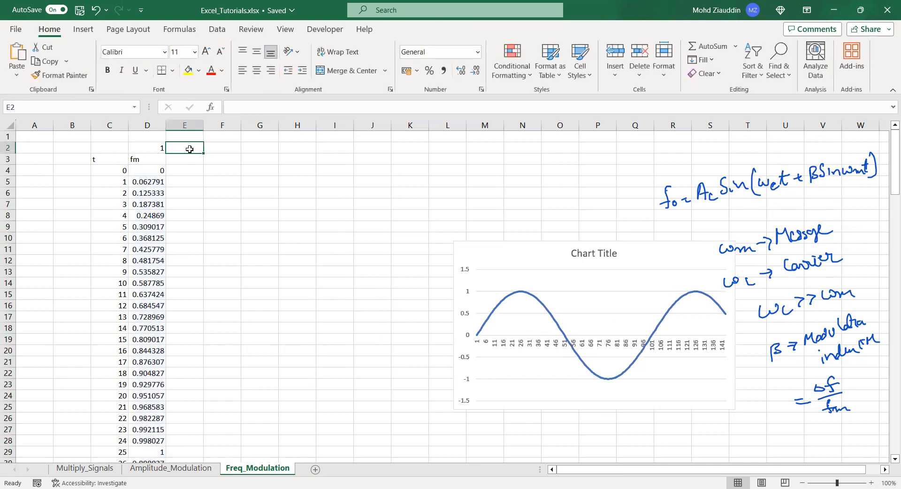
text(1)
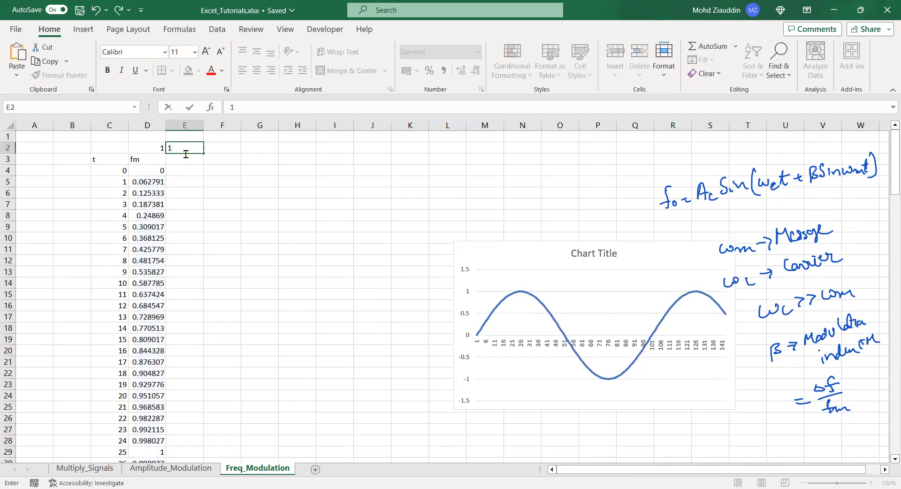
key(Return)
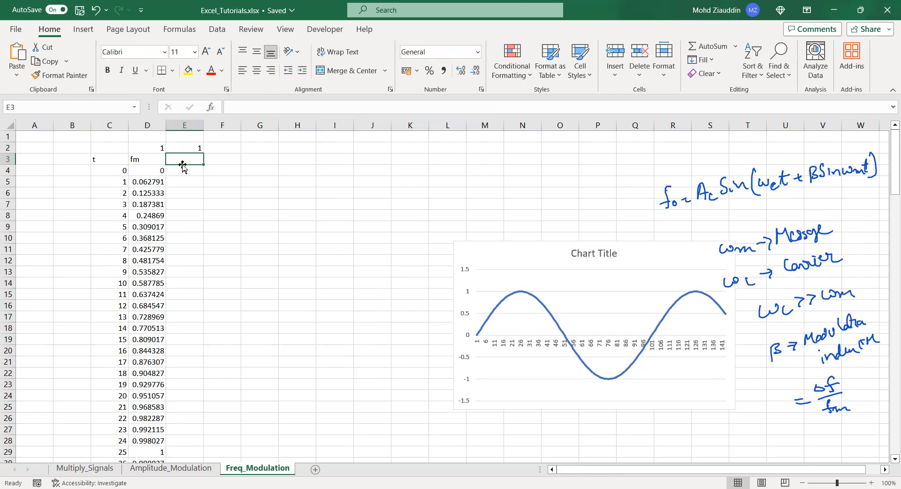
text(fc)
key(Return)
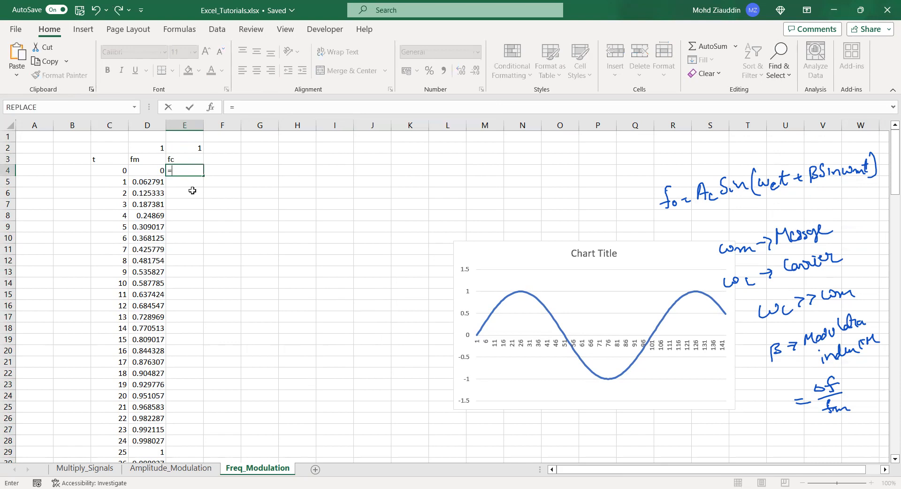
Step: Copy the fm formula from D4 into E4 and change its time reference to C4, giving =E$2*SIN(2*PI()/100*C4)
drag(159, 178, 153, 170)
click(154, 170)
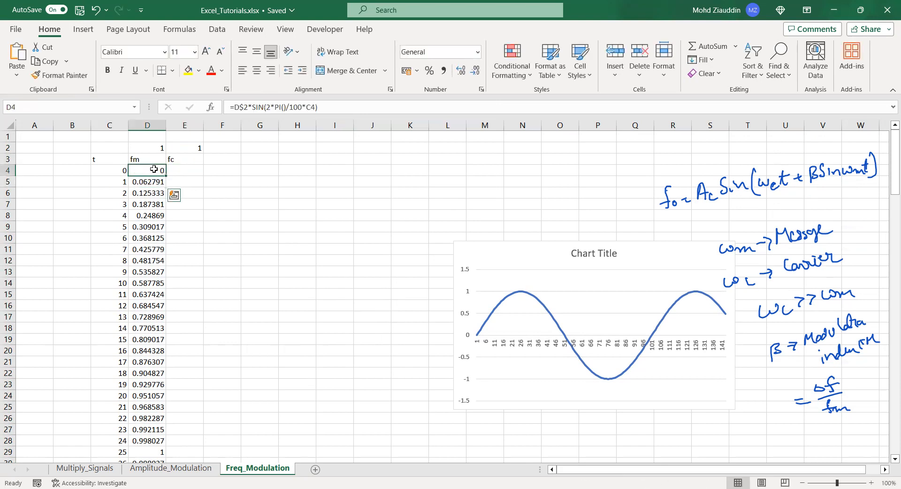
key(ctrl+c)
click(179, 167)
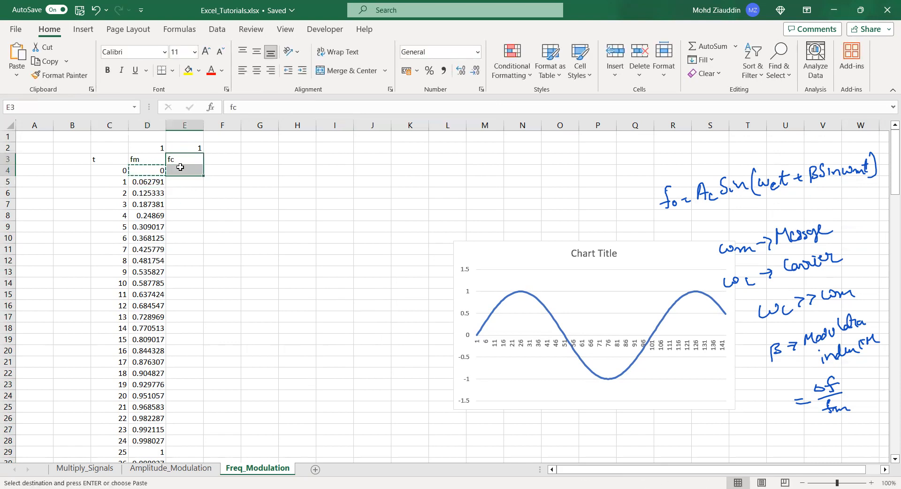
key(ctrl+v)
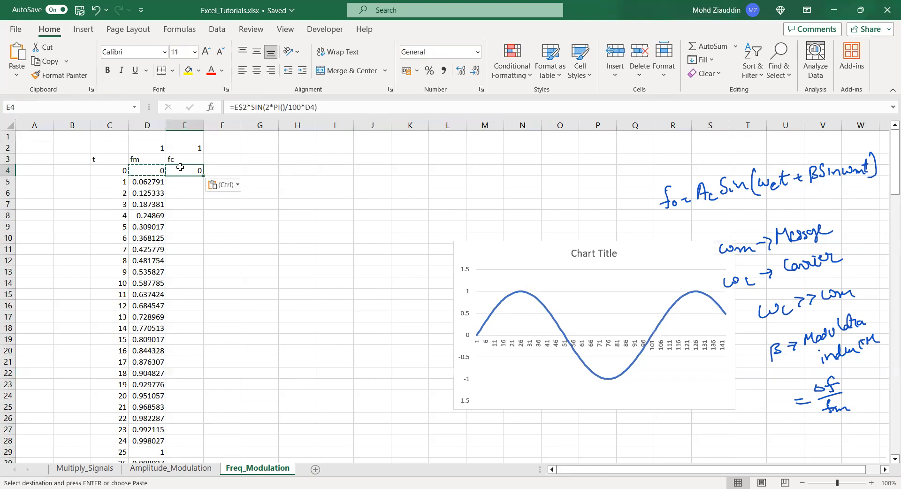
click(313, 108)
key(Delete)
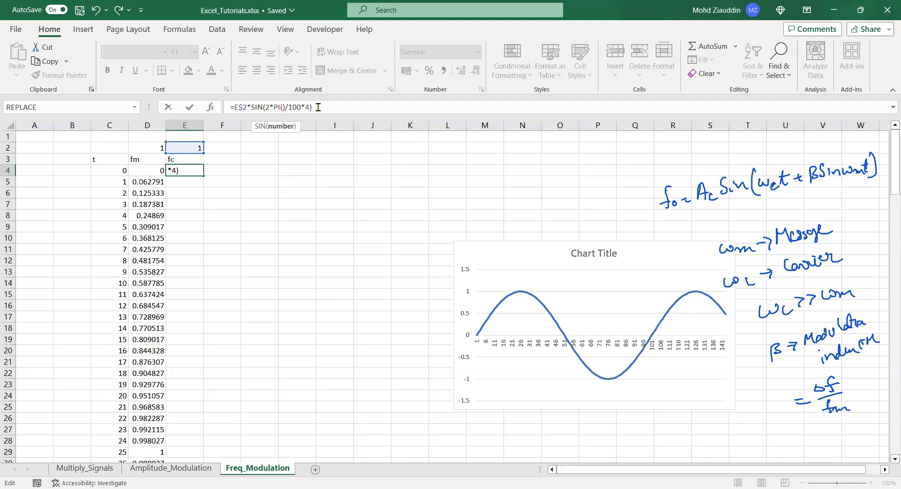
text(C)
key(Return)
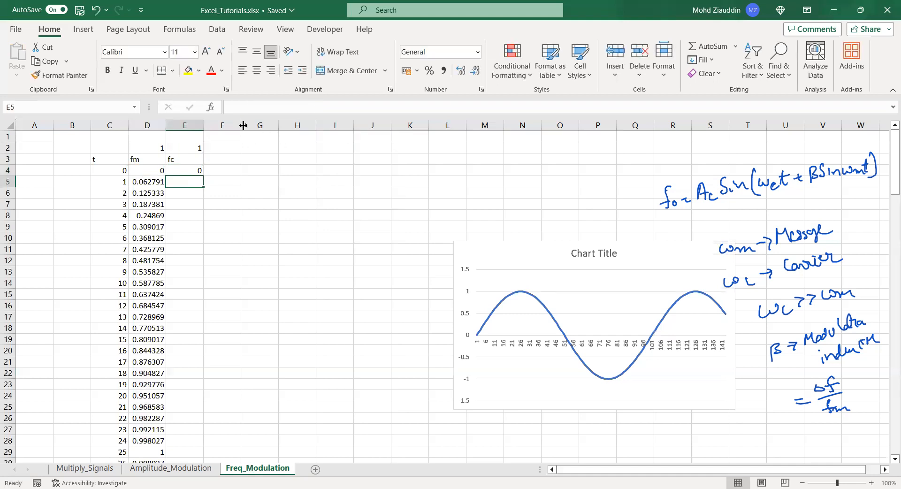
Step: Fill the fc formula from E4 down to E146
click(195, 172)
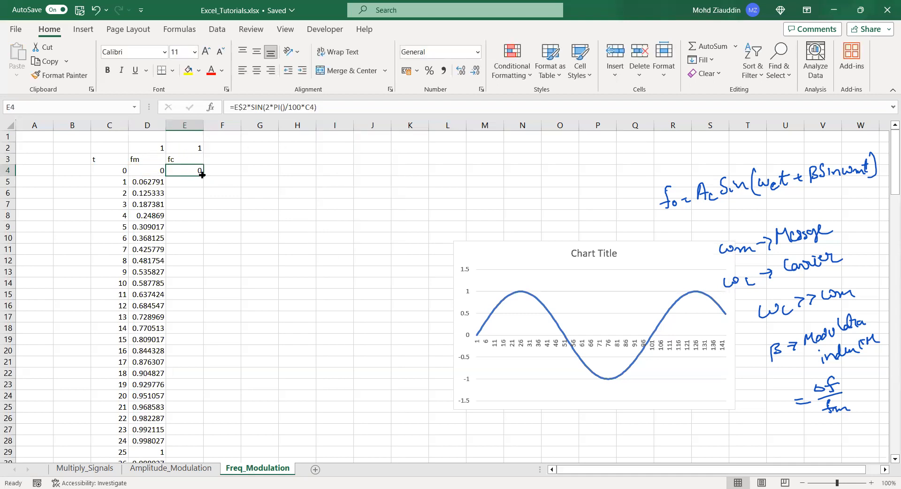
drag(205, 175, 184, 444)
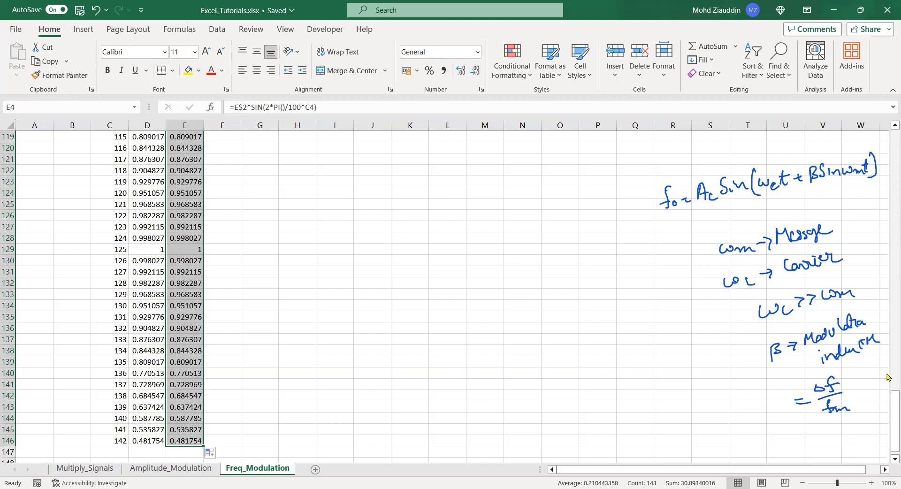
drag(889, 413, 889, 150)
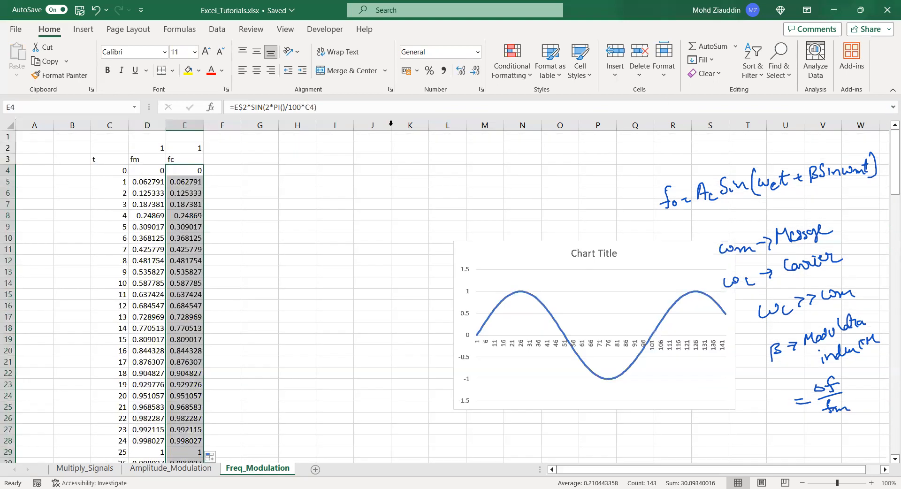
Step: Change the divisor in the fc formula in E4 to 20, giving =E$2*SIN(2*PI()/20*C4)
click(190, 170)
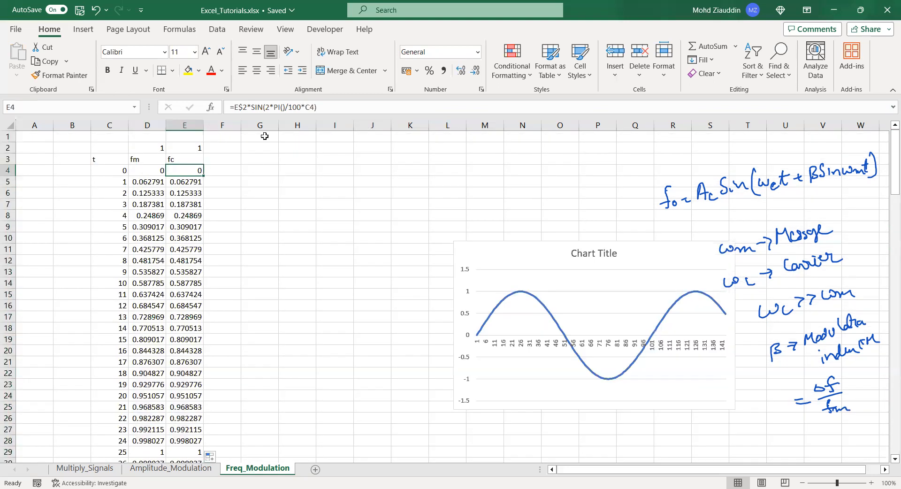
click(300, 107)
key(BackSpace)
key(BackSpace)
key(BackSpace)
text(20)
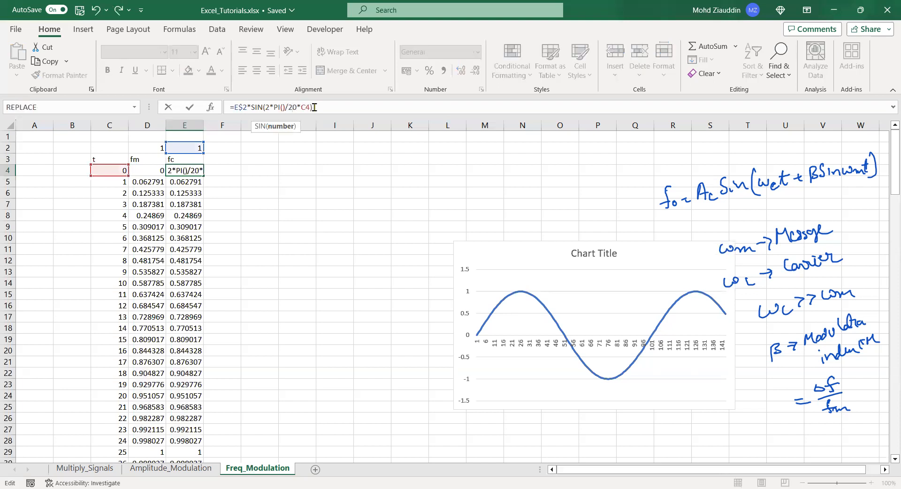
key(Return)
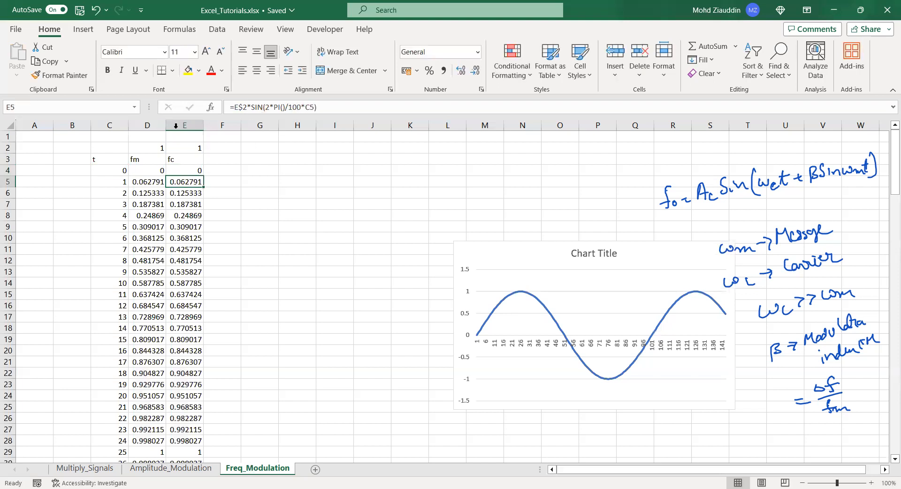
Step: Fill the updated fc formula from E4 down to E146
click(196, 171)
drag(201, 175, 203, 453)
drag(891, 399, 888, 109)
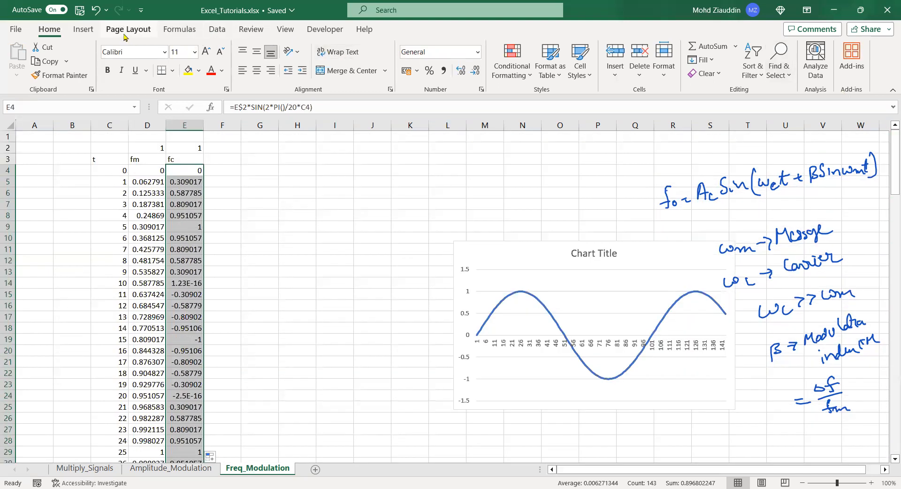
Step: Insert a basic 2-D line chart of the fc values in E4:E146
click(89, 30)
click(334, 59)
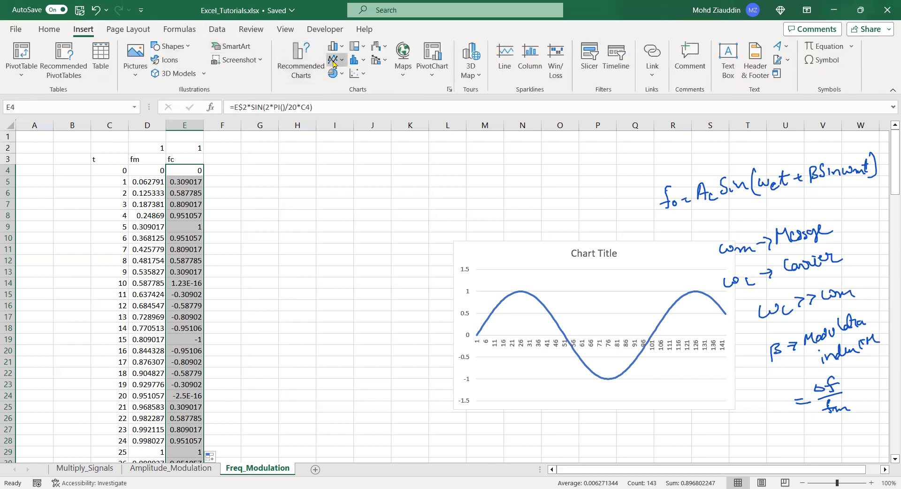
click(347, 109)
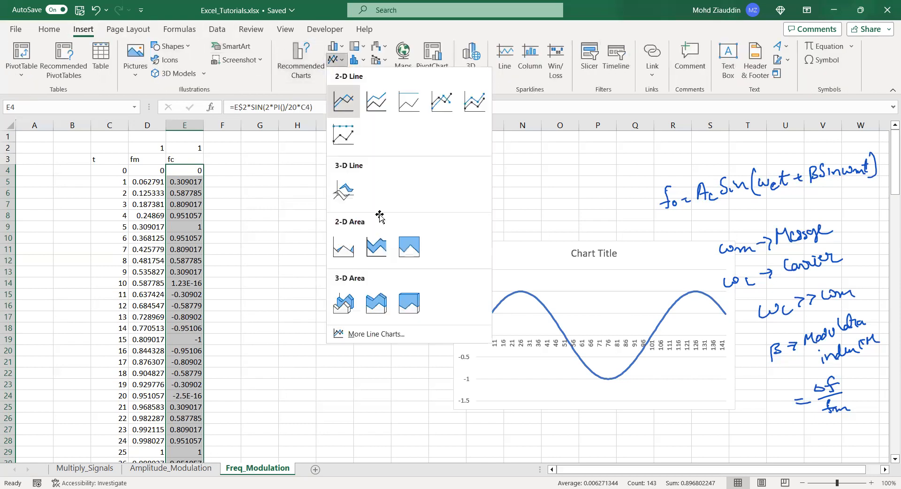
drag(646, 188, 647, 188)
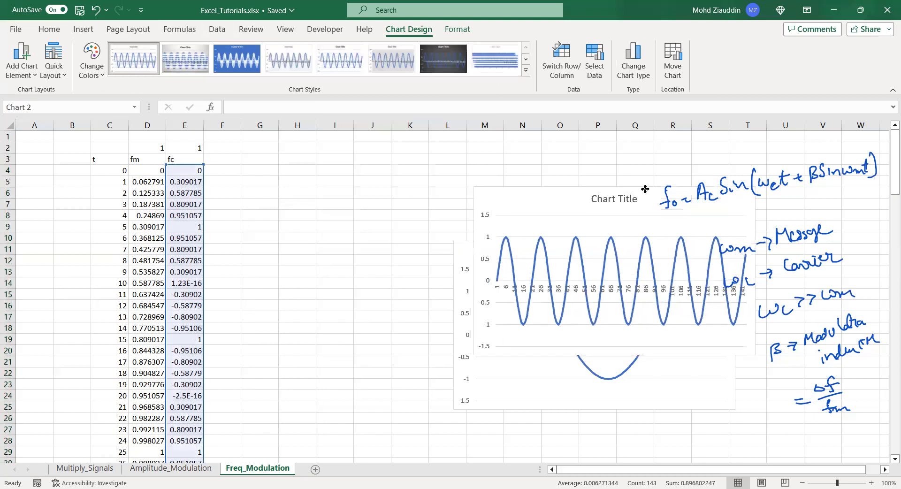
Step: Arrange the two charts side by side from about row 14 down, with the fc chart over columns G to M and the fm chart to its right
click(643, 395)
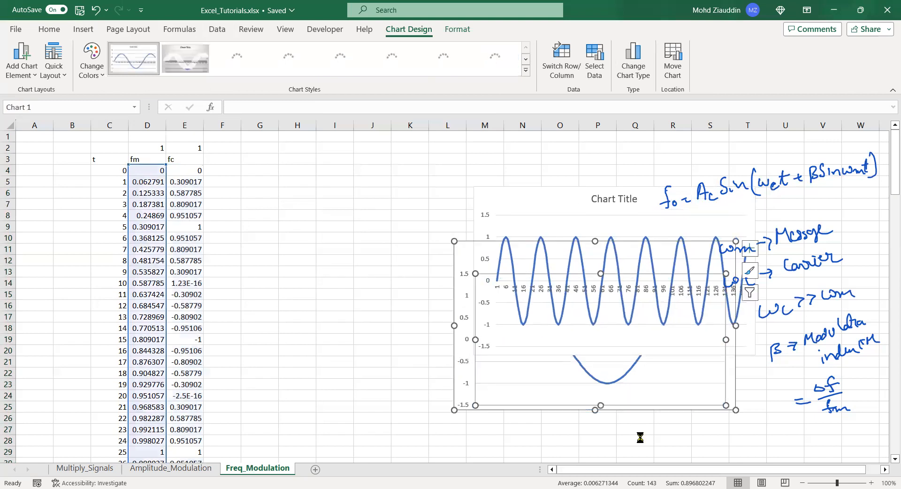
click(734, 429)
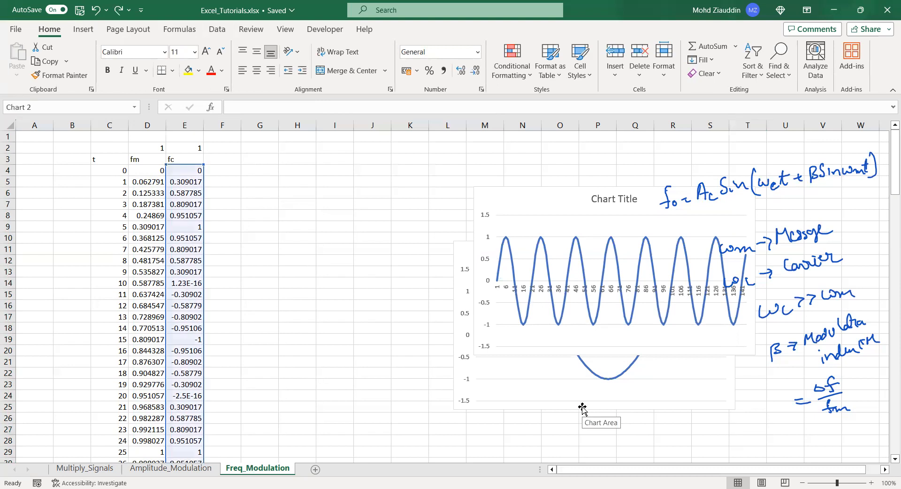
drag(693, 401, 686, 382)
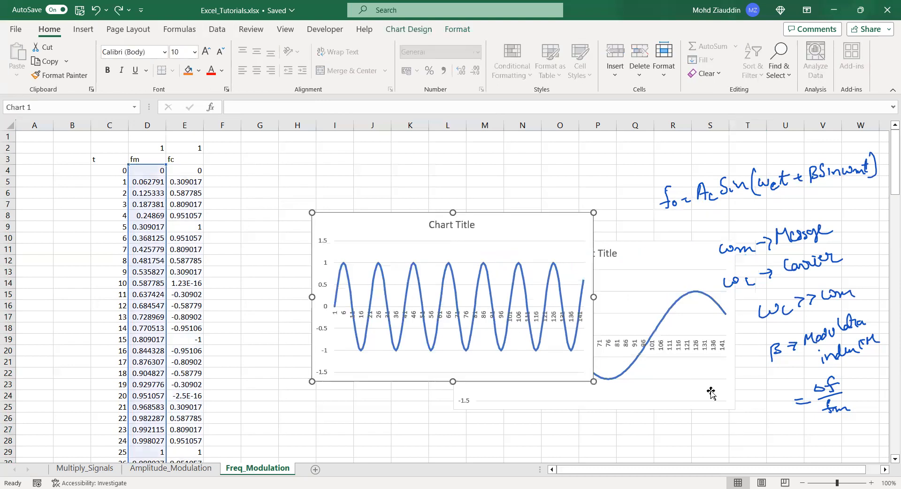
mouse_move(719, 407)
mouse_down()
mouse_move(801, 462)
mouse_move(728, 412)
mouse_up()
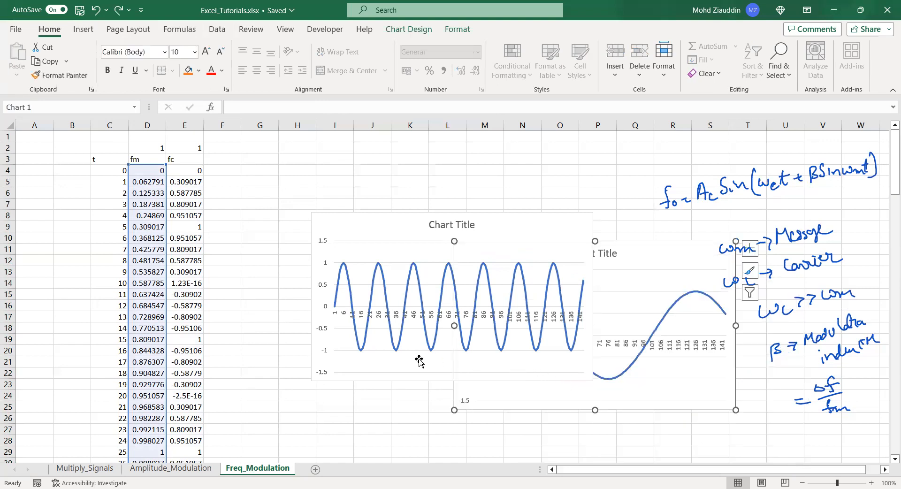
drag(416, 381, 350, 432)
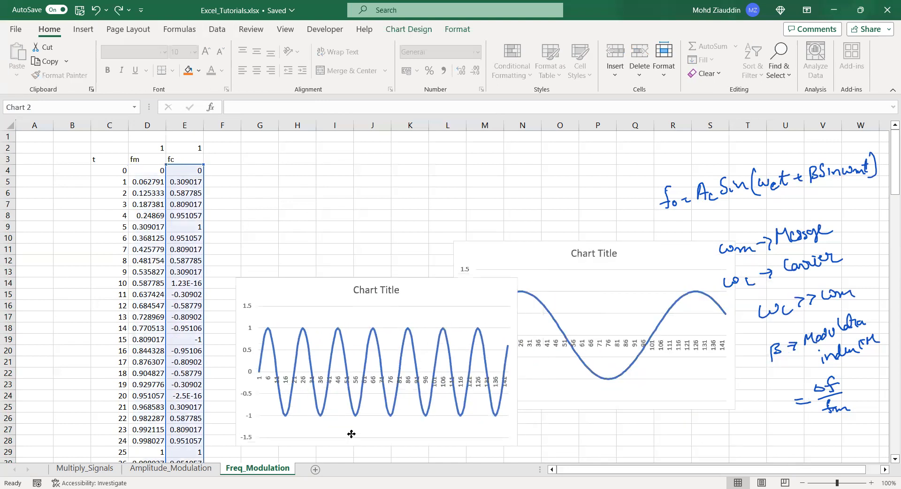
click(613, 426)
click(619, 398)
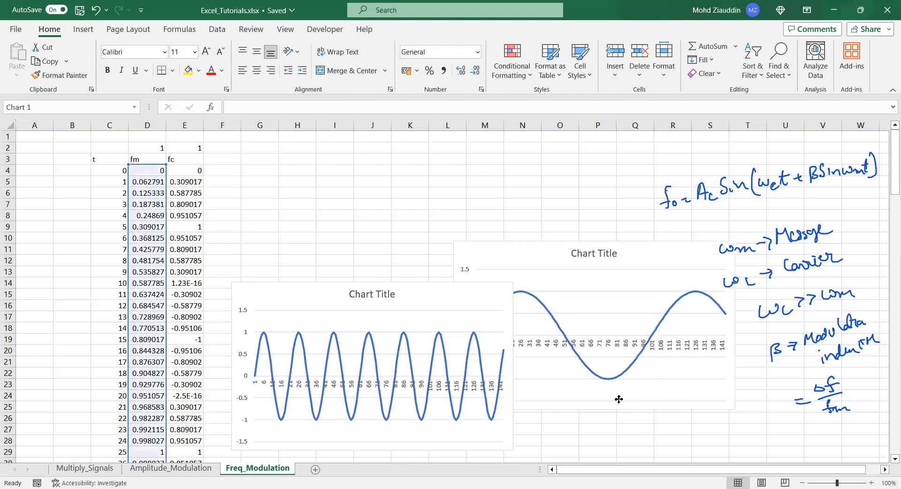
drag(642, 408, 692, 446)
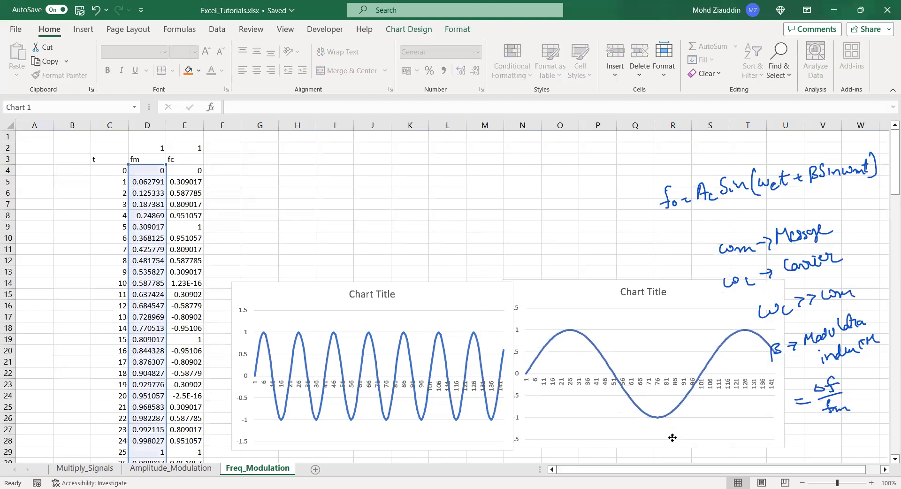
click(425, 270)
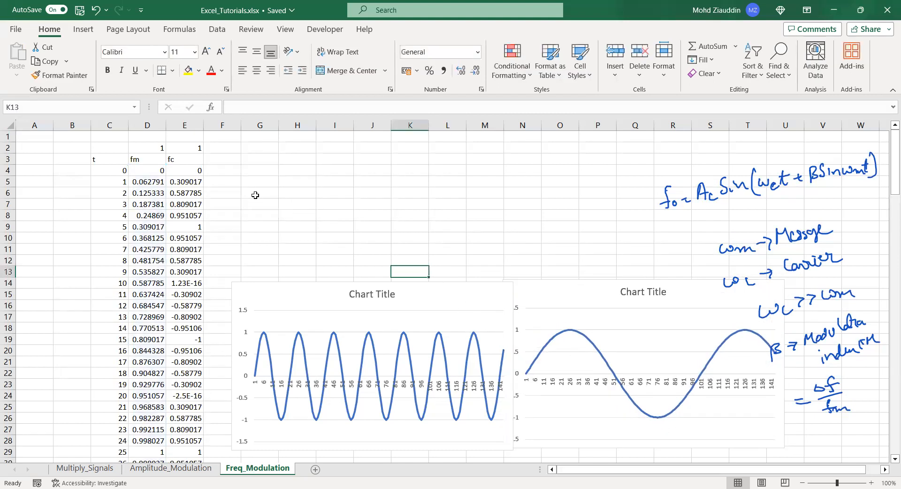
Step: Enter the column header Fmout in F3 and the value 10 in F2
click(225, 169)
click(226, 157)
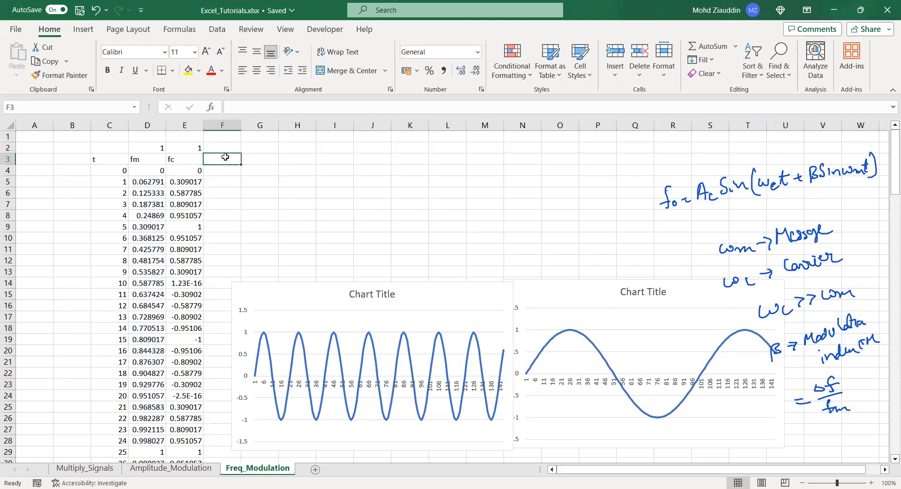
text(FMout)
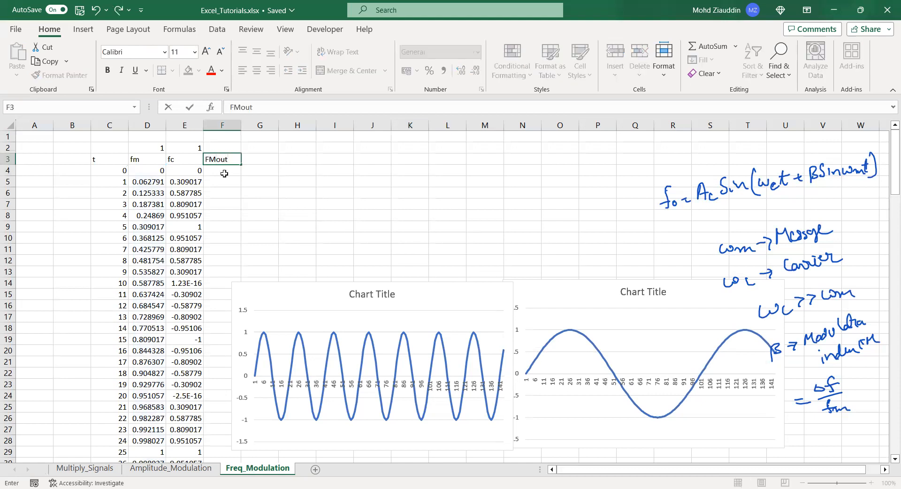
key(Return)
click(225, 147)
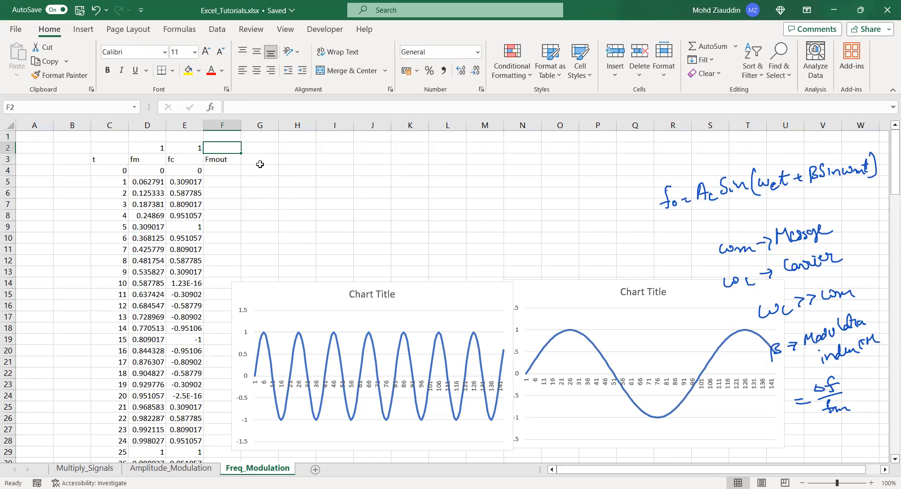
text(0.)
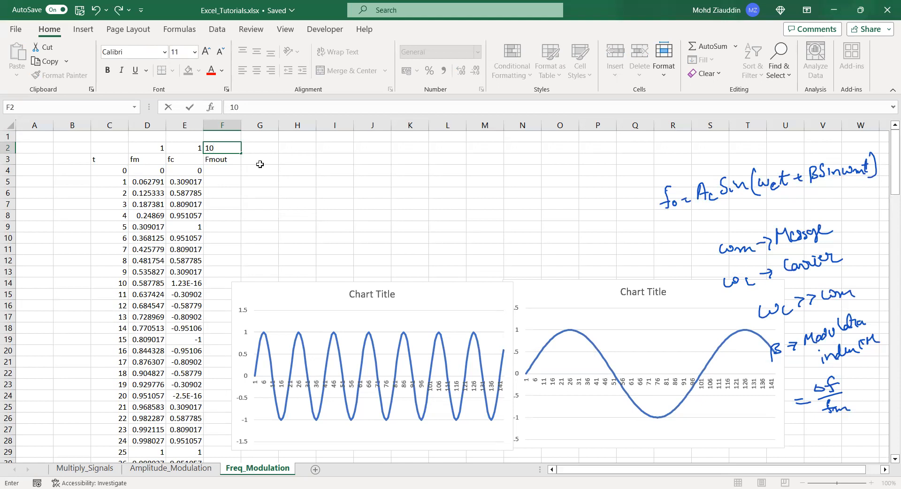
key(Return)
click(225, 181)
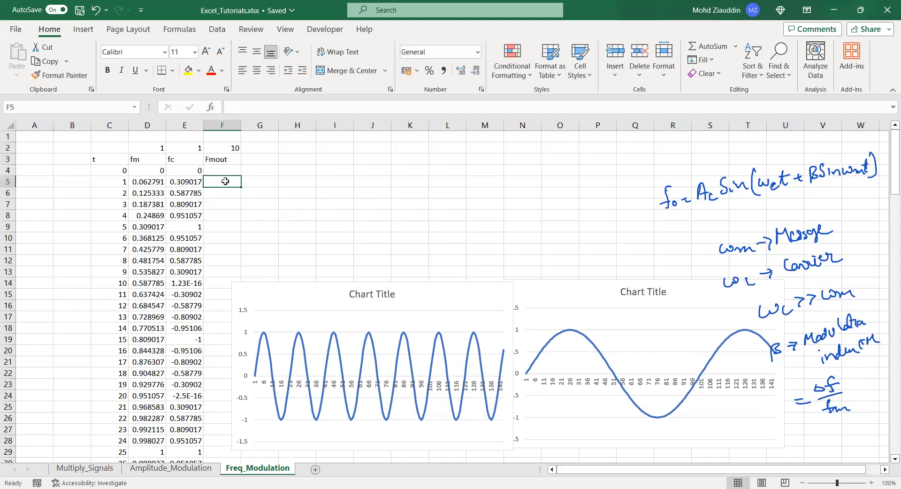
click(221, 170)
click(201, 171)
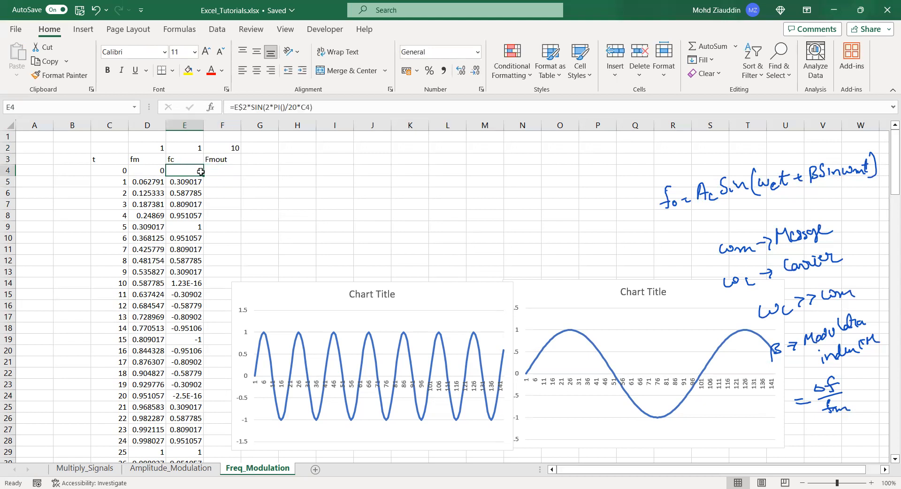
drag(204, 174, 240, 175)
click(218, 173)
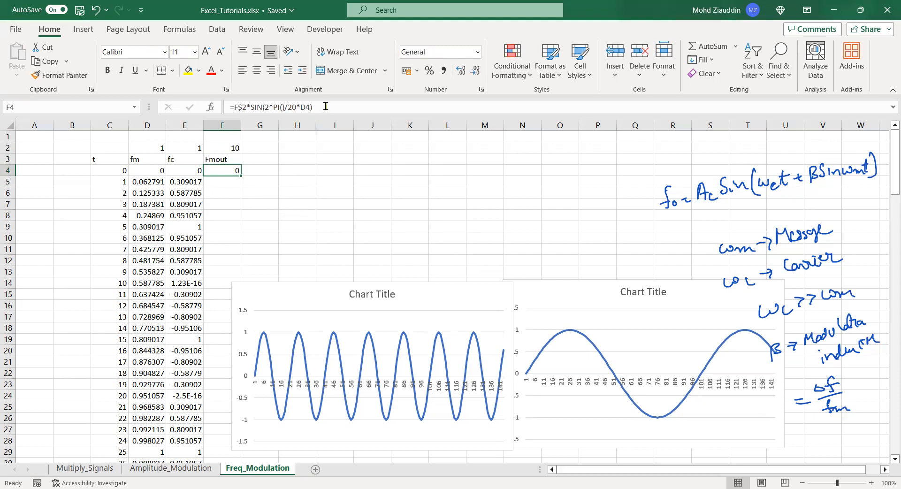
drag(329, 109, 219, 109)
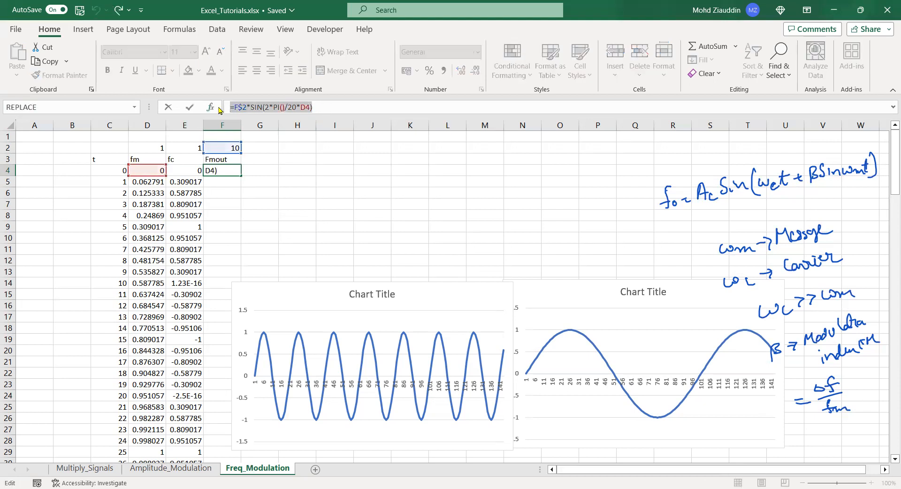
text(=)
click(186, 170)
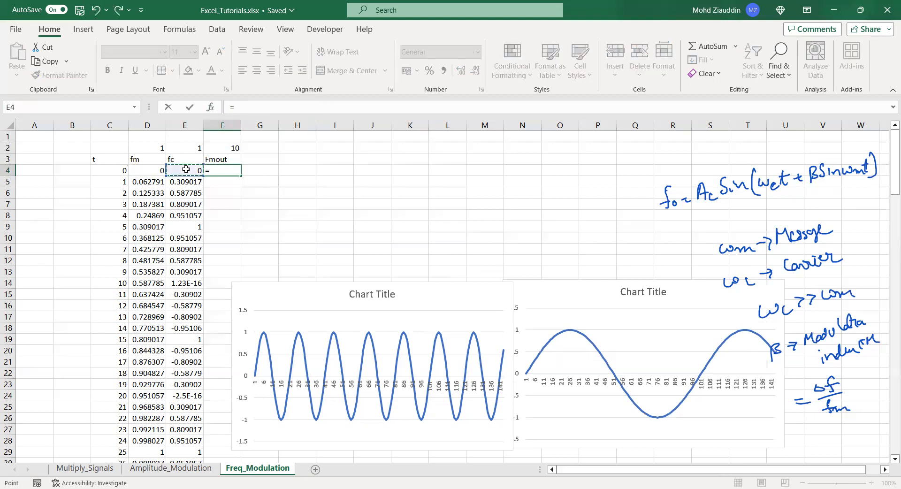
key(Return)
Step: Copy the fc formula from E4 into F4, add a plus sign after D4 inside the sine, and remove the leading F$2 multiplier
click(195, 170)
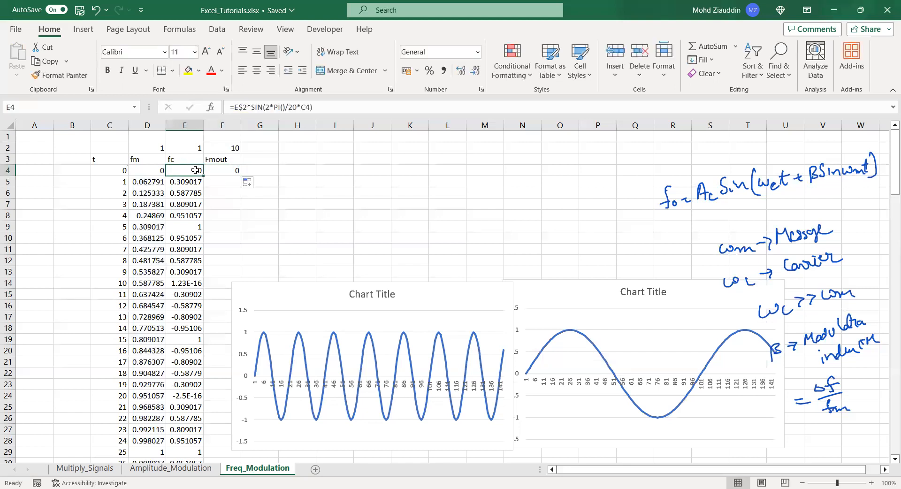
key(ctrl+c)
click(217, 169)
key(ctrl+v)
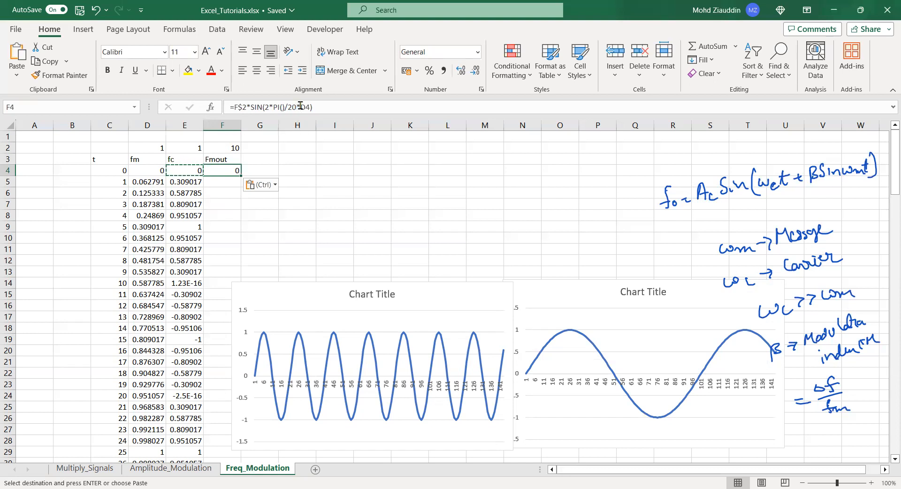
click(316, 106)
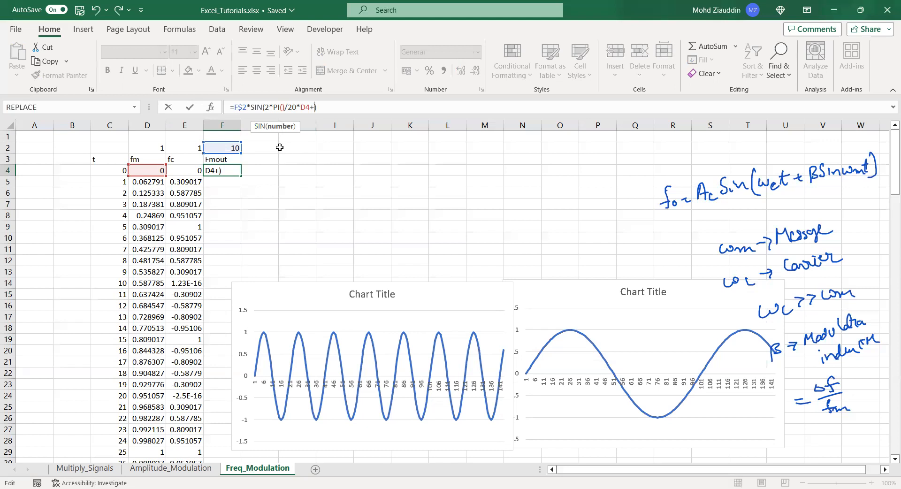
click(245, 107)
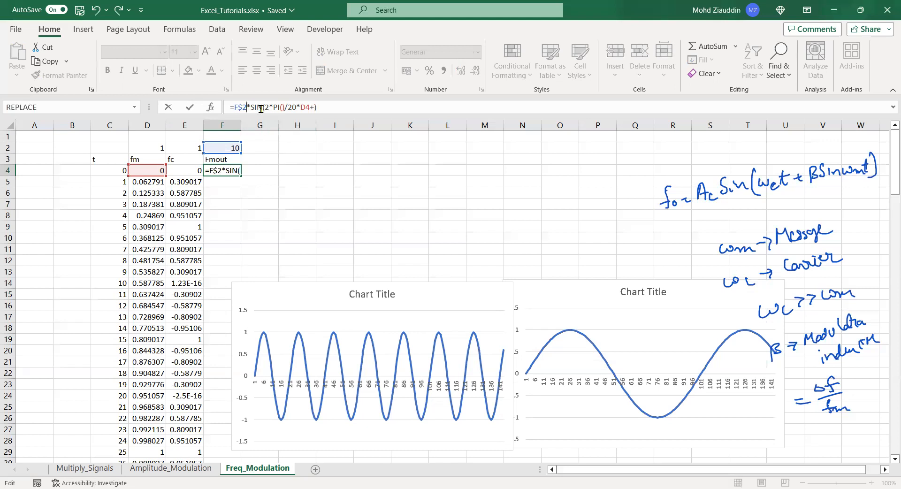
key(BackSpace)
key(BackSpace)
key(BackSpace)
key(Delete)
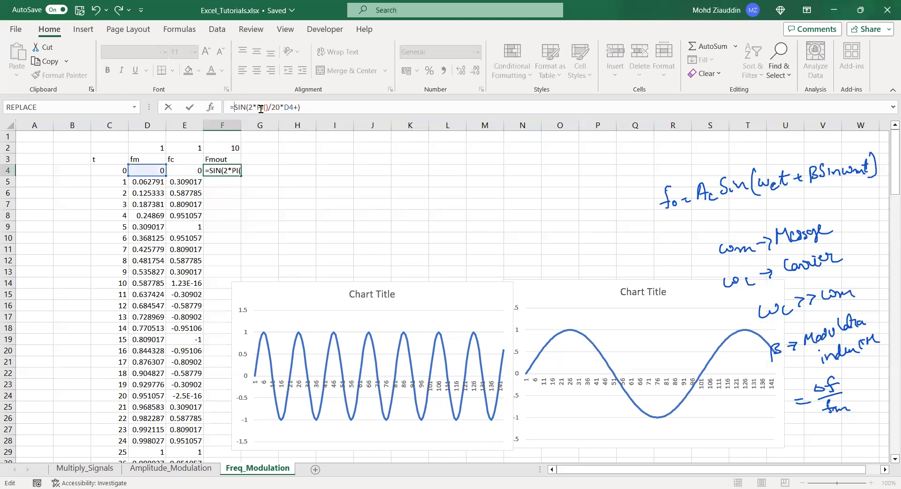
Step: Add the term F$2*D$2 after the plus sign inside the sine of the F4 formula
click(298, 107)
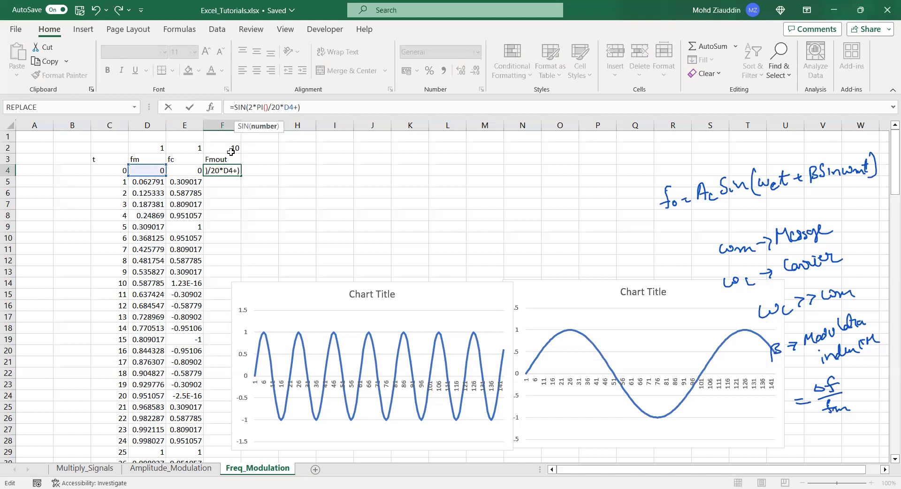
click(234, 148)
click(300, 108)
text($2*)
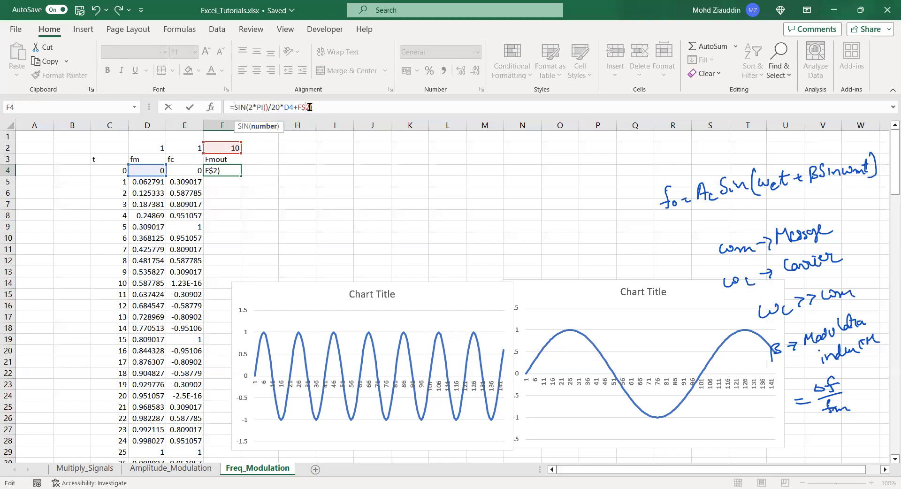
click(155, 147)
click(324, 108)
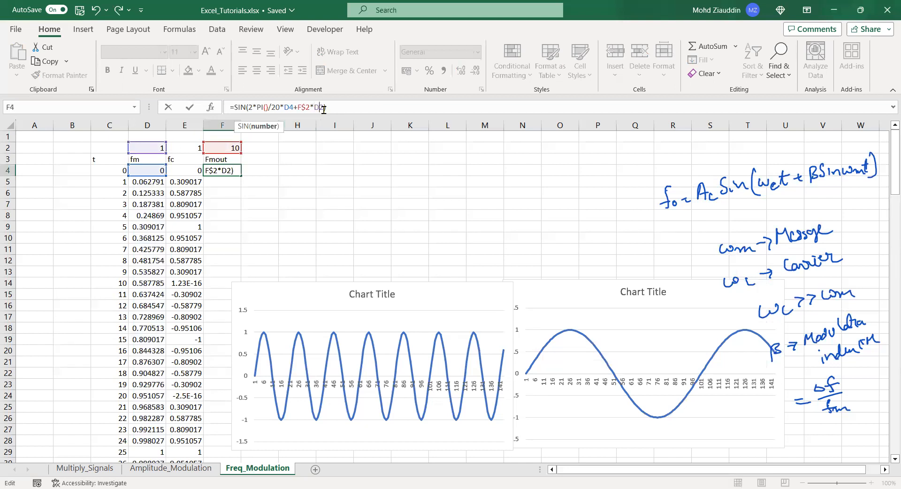
text($)
click(329, 108)
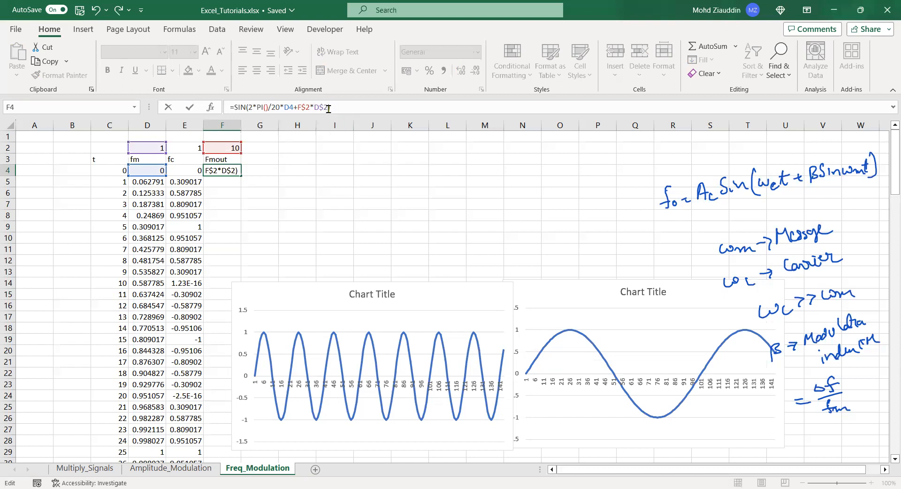
Step: In the F4 formula, replace the D$2 reference after F$2* with D4
key(Left)
key(BackSpace)
key(Left)
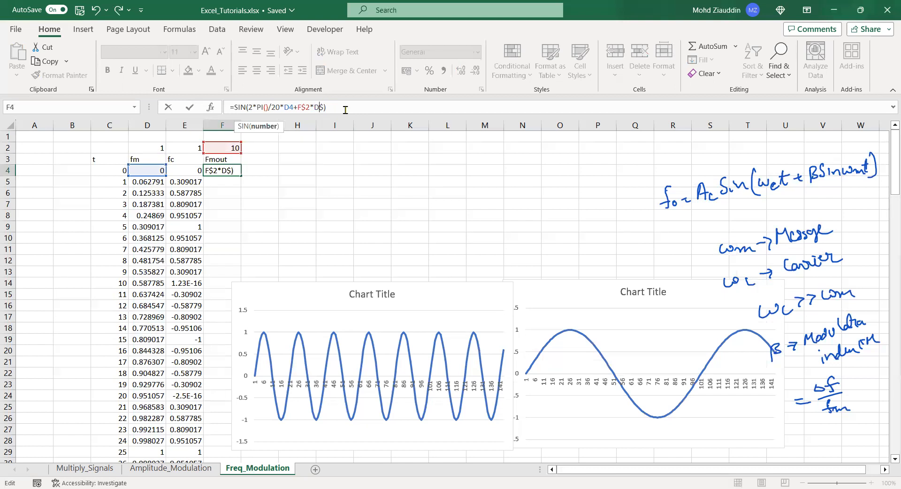
key(BackSpace)
key(Delete)
click(152, 170)
Step: Change the D4 reference before the plus sign in the F4 formula to C4 and fill the formula down to F146
click(294, 107)
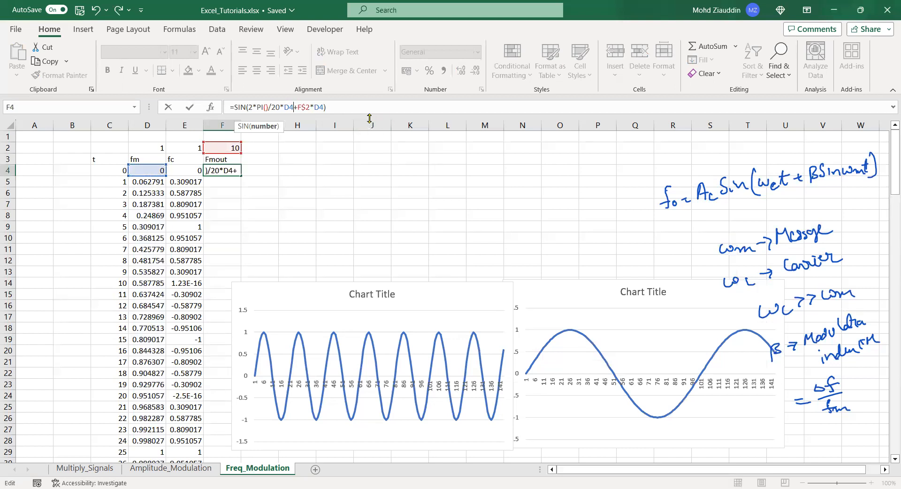
click(114, 169)
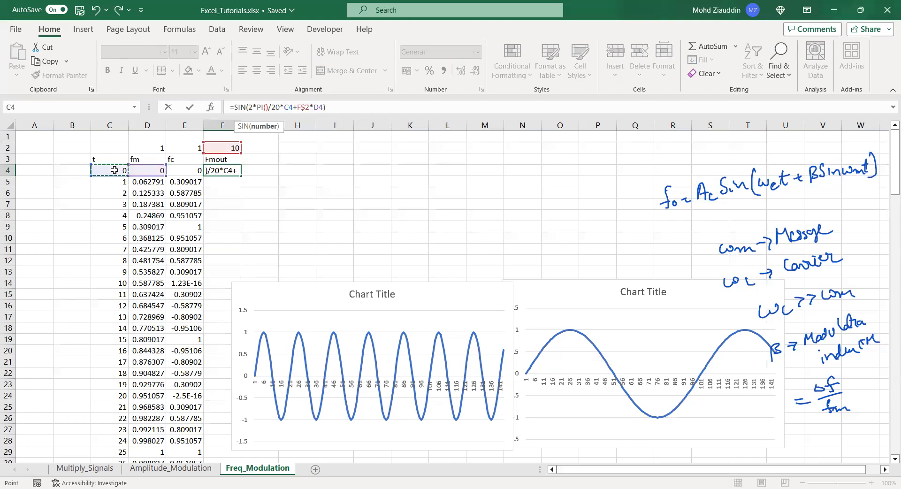
click(335, 103)
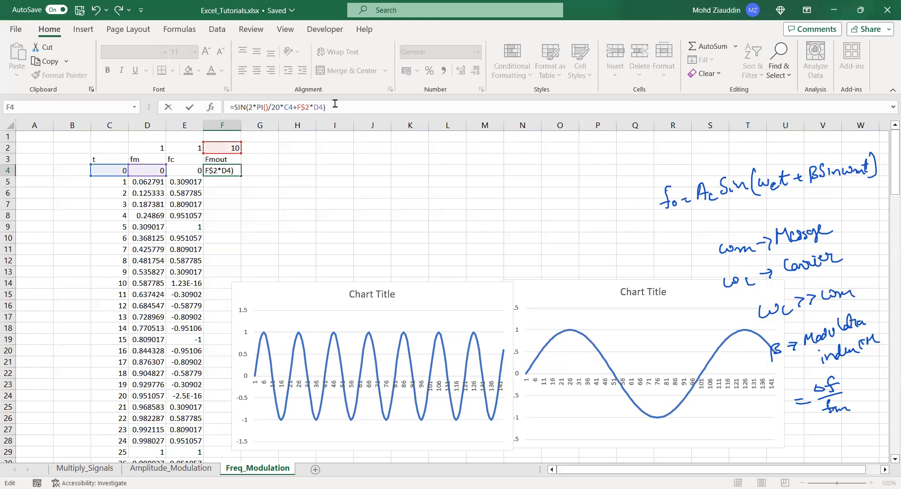
key(ctrl+Return)
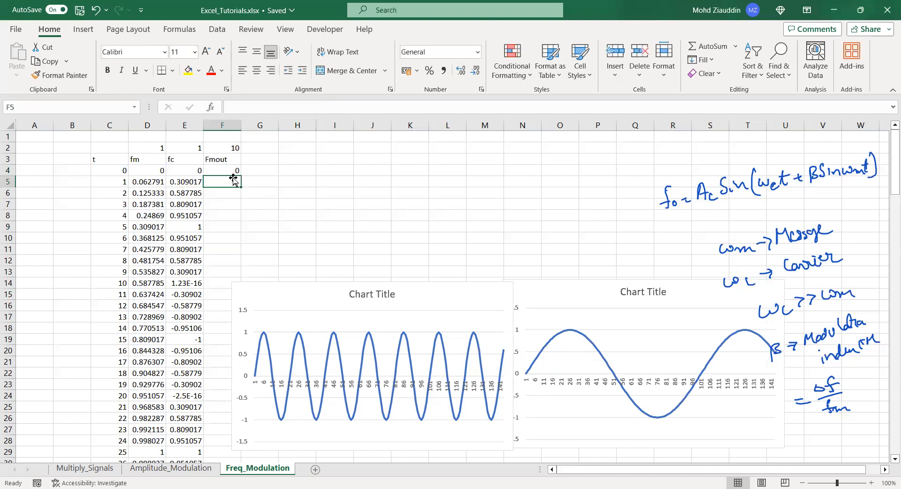
mouse_move(241, 174)
mouse_down()
mouse_move(242, 453)
mouse_move(241, 446)
mouse_up()
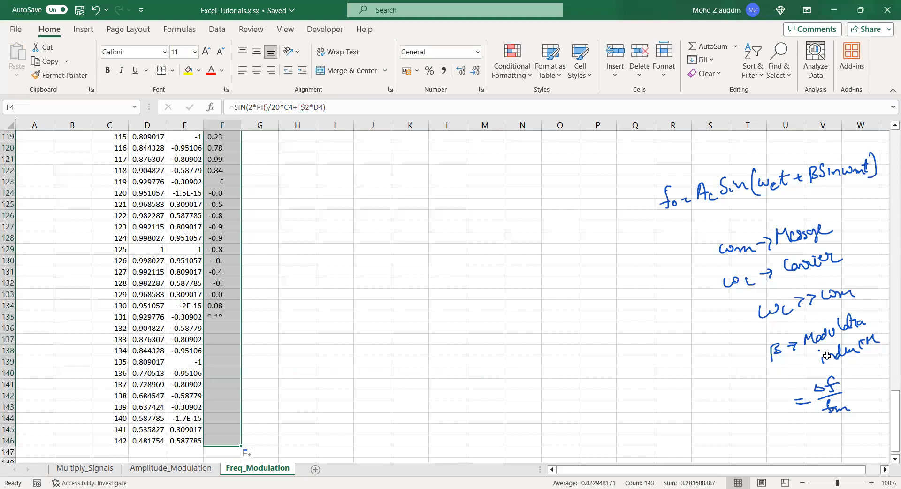
drag(891, 413, 889, 70)
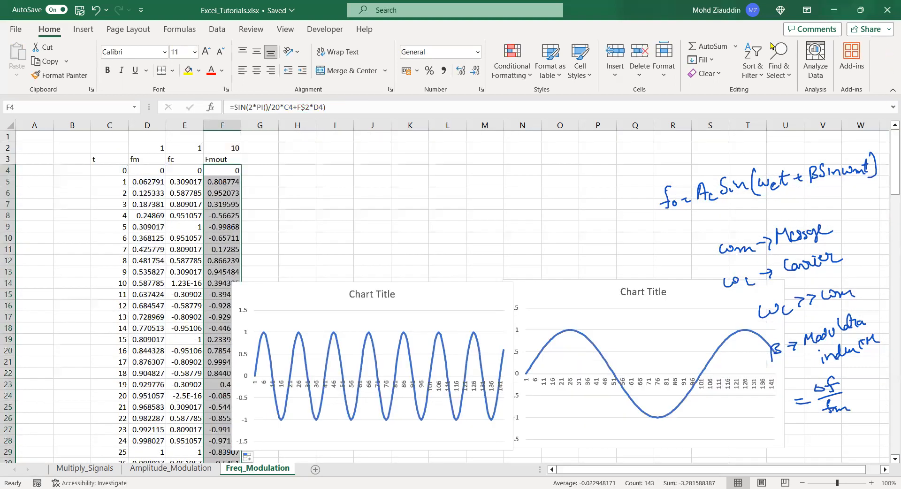
Step: Insert a basic 2-D line chart of F4:F146 and place it above the other charts, over columns I to P from row 1
click(83, 29)
click(337, 60)
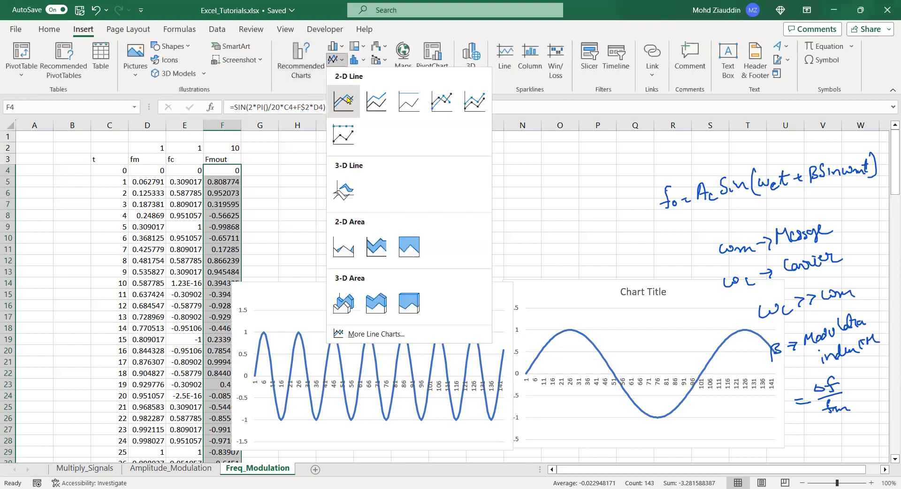
click(344, 101)
drag(399, 223, 400, 145)
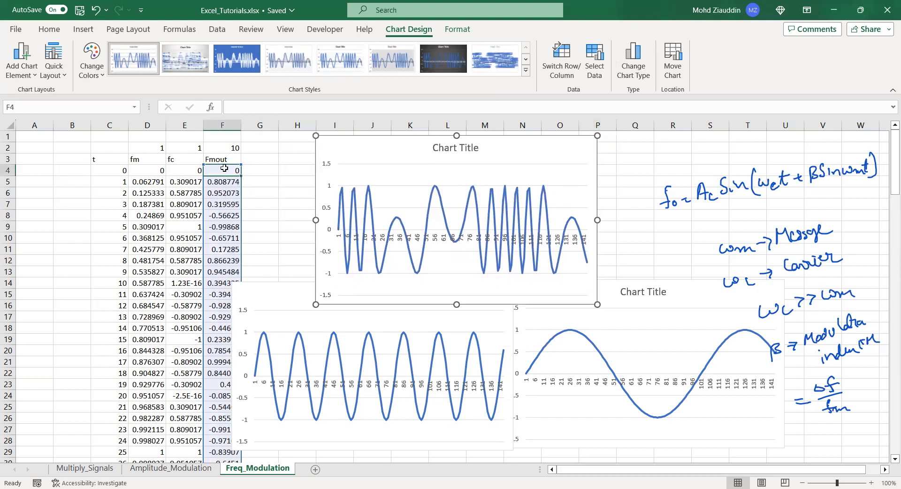
Step: Try the modulation index values 0.1, 1 and 2 in turn in F2
click(235, 149)
text(0.)
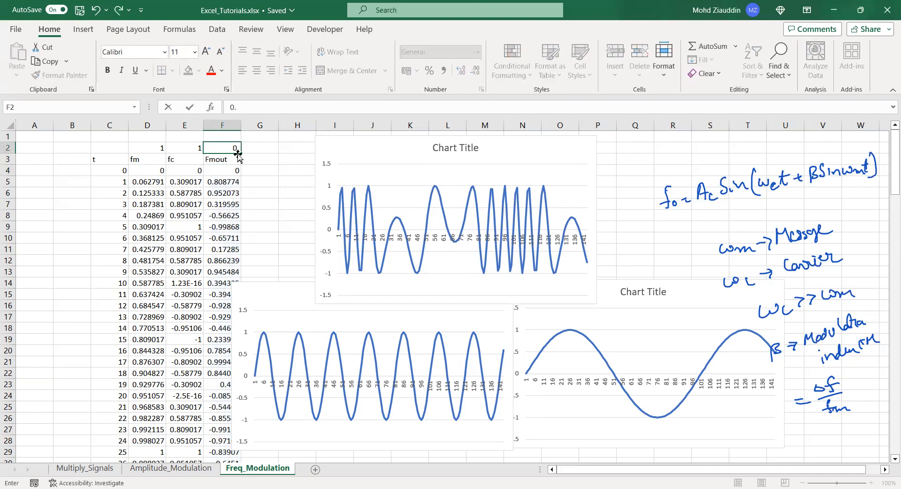
key(Return)
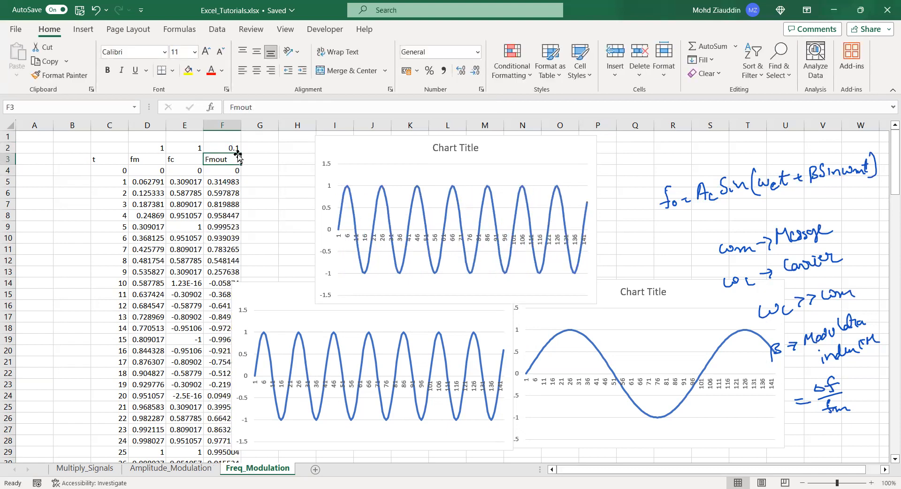
click(226, 148)
text(1)
key(Return)
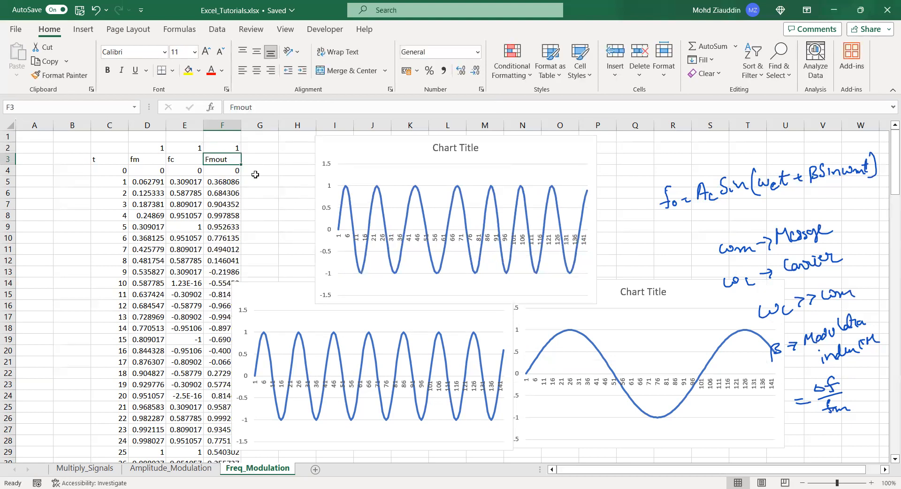
click(230, 147)
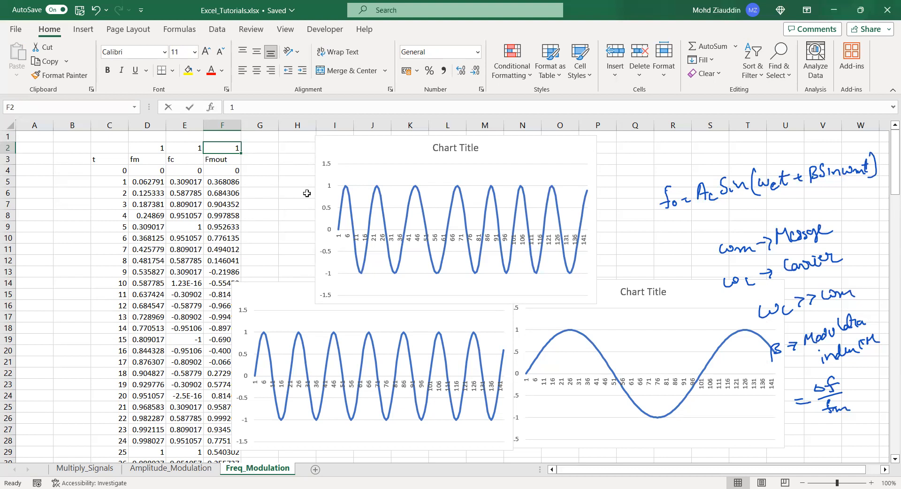
text(2)
key(Return)
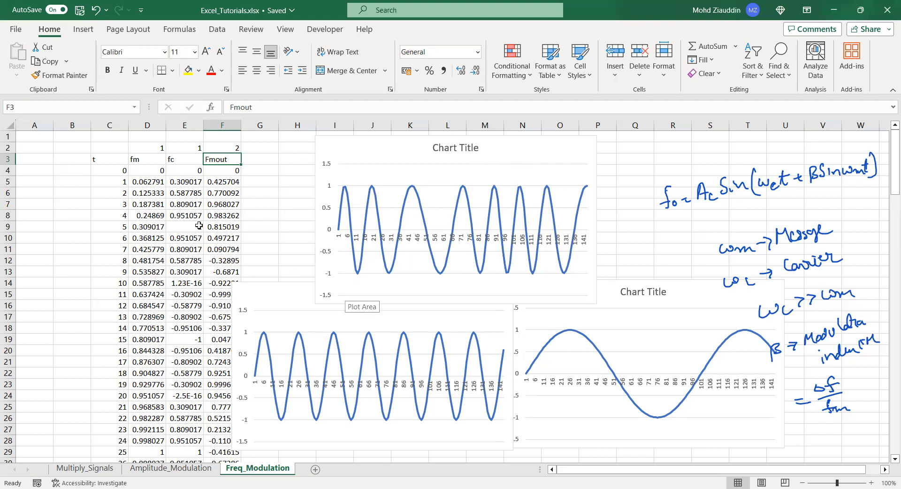
Step: Change the divisor in the fc formula in E4 to 10 and fill the formula down to E146
click(179, 171)
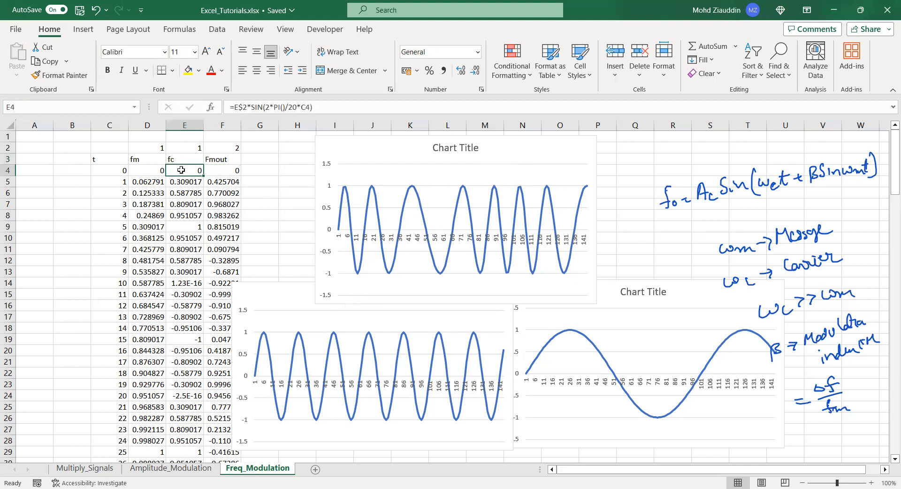
click(295, 107)
key(BackSpace)
text(1)
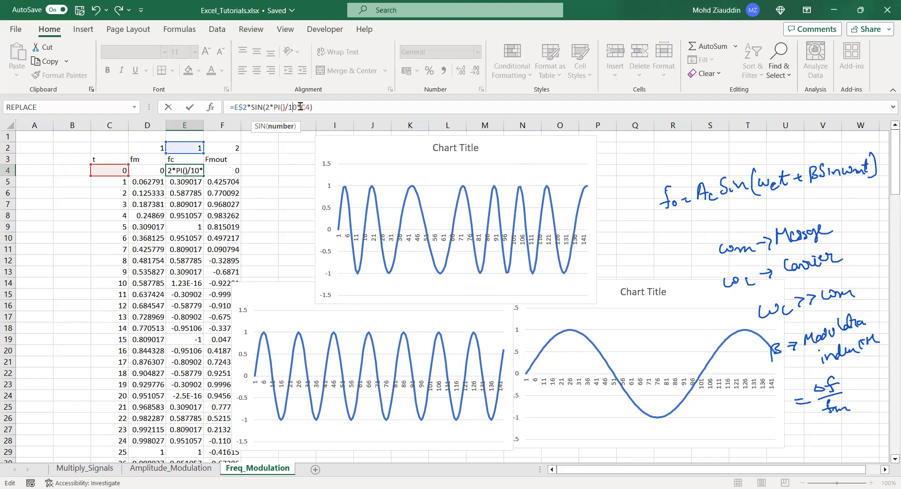
click(190, 107)
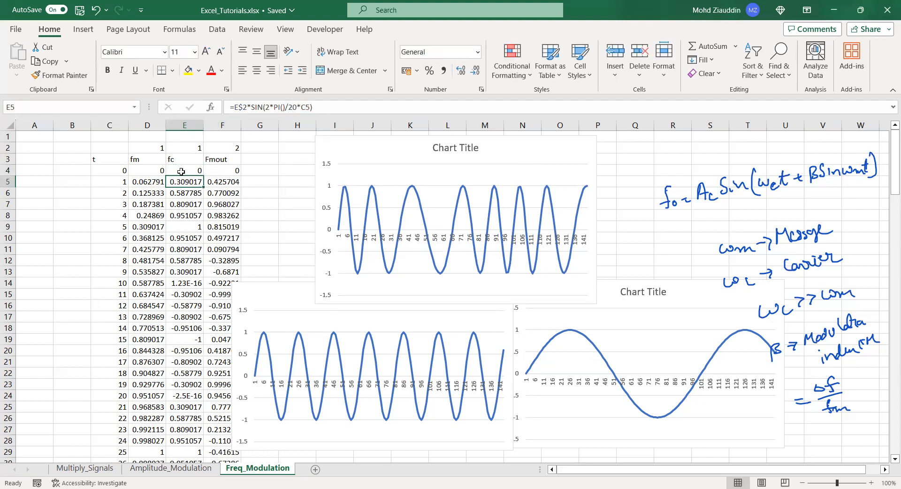
drag(202, 175, 186, 429)
drag(895, 403, 889, 107)
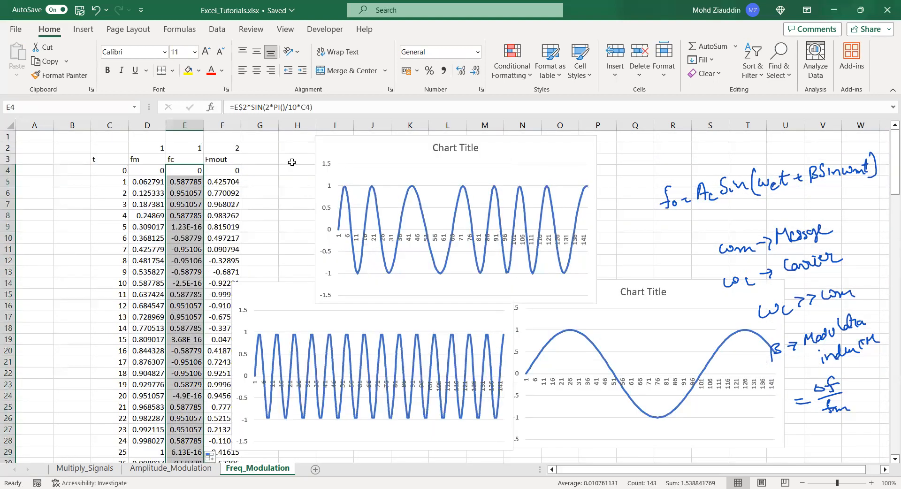
Step: Change the divisor in the Fmout formula in F4 to 10 and fill the formula down to F146
click(235, 171)
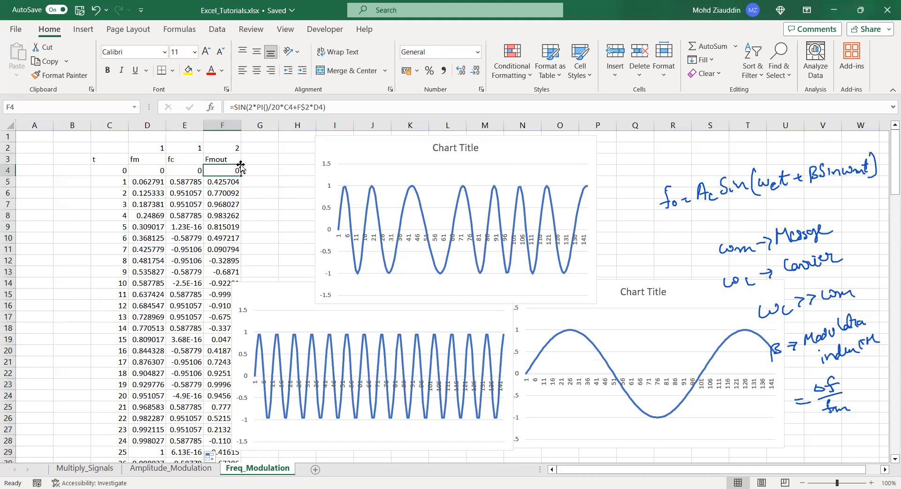
click(280, 107)
key(BackSpace)
text(1)
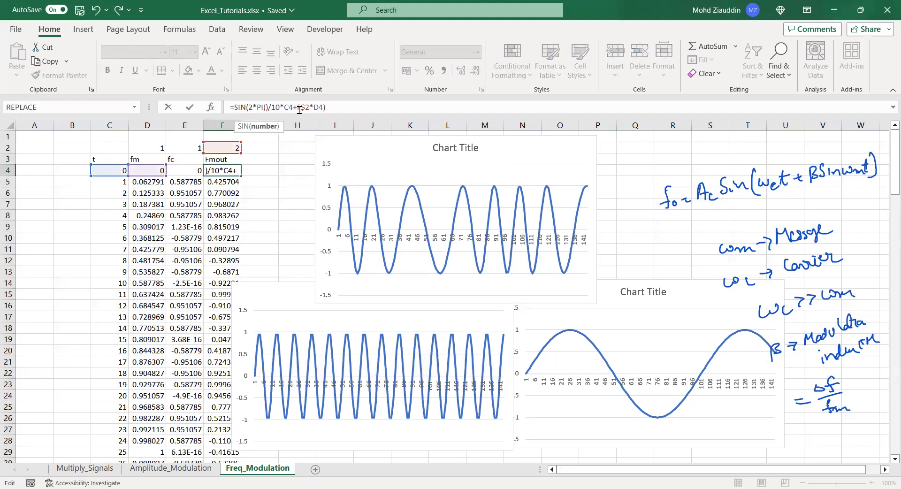
key(Return)
click(225, 171)
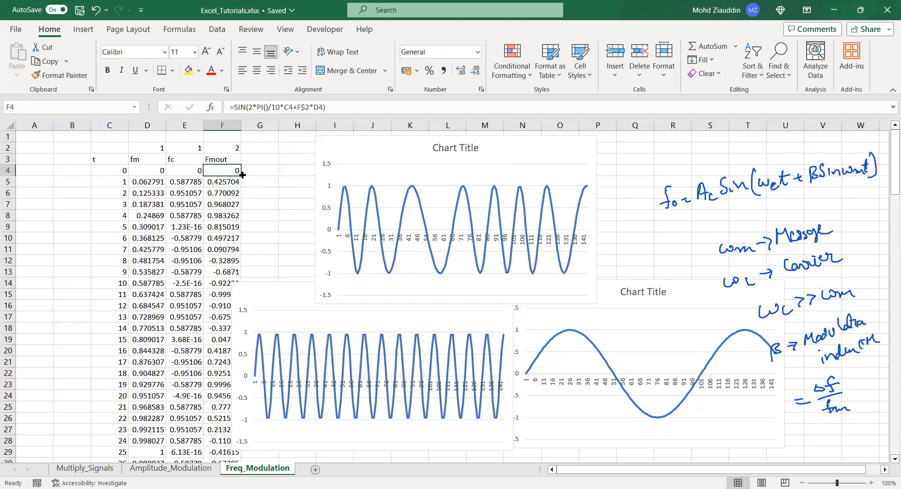
drag(241, 177, 253, 452)
drag(896, 408, 889, 96)
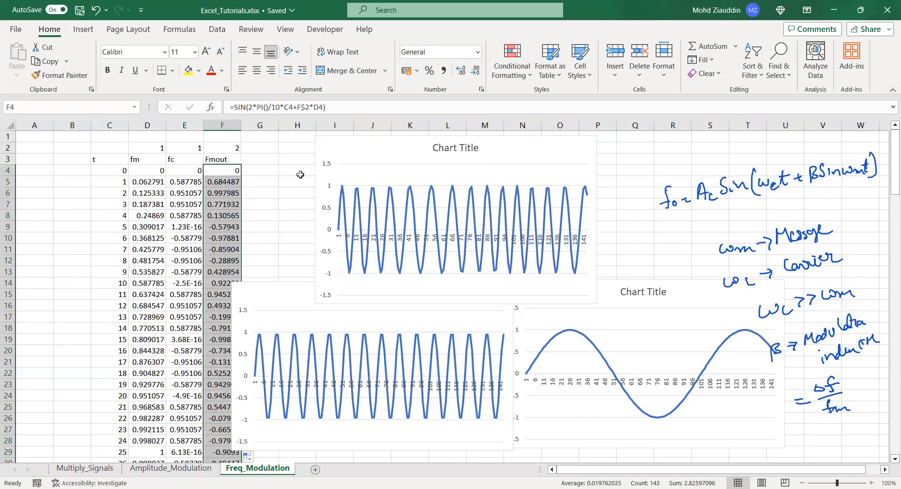
Step: Set the modulation index in F2 to 5
click(230, 148)
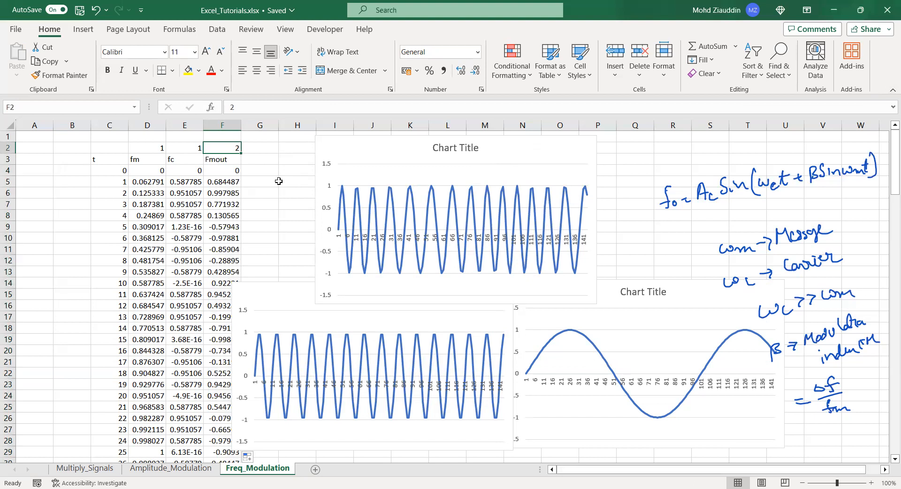
text(5)
key(Return)
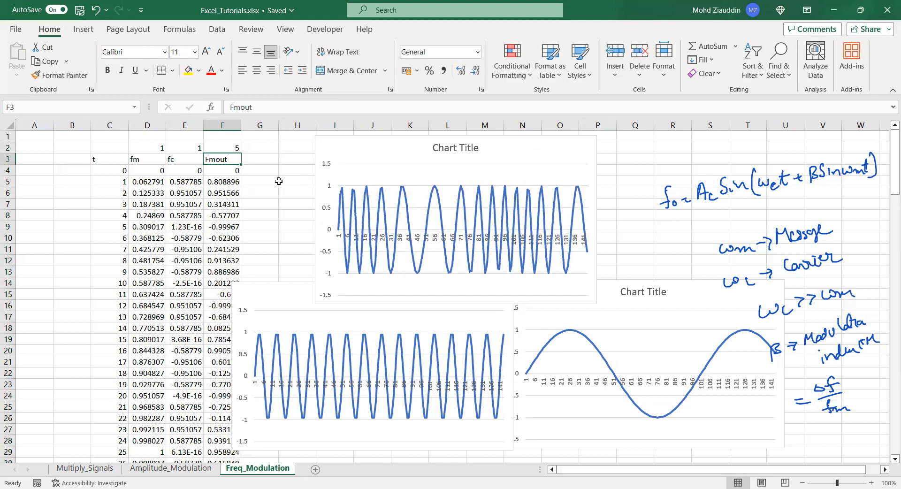